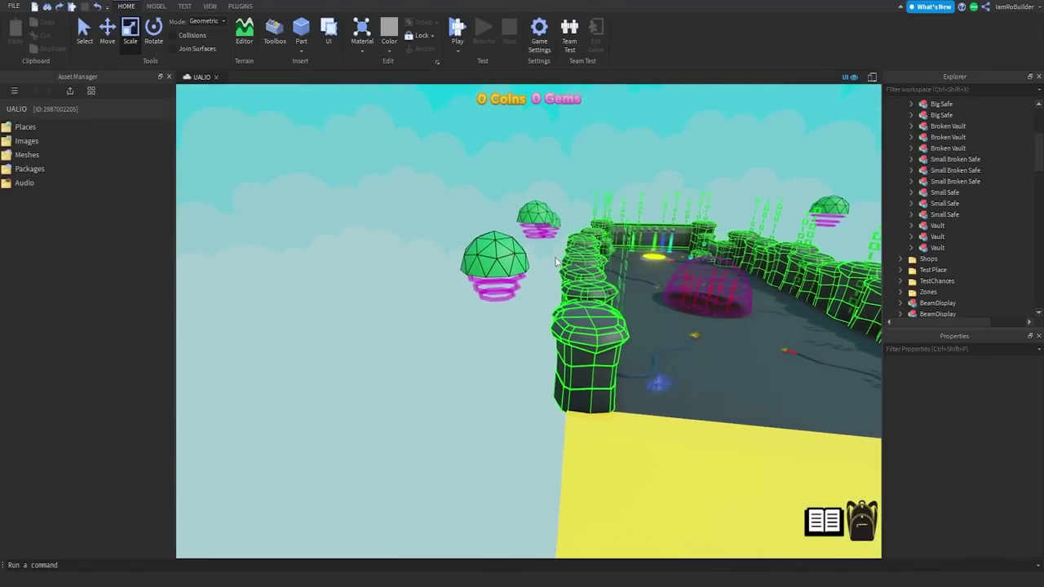
Look over the empty yellow zone, the neighbouring zones and the green-outlined hacker area.
key("w")
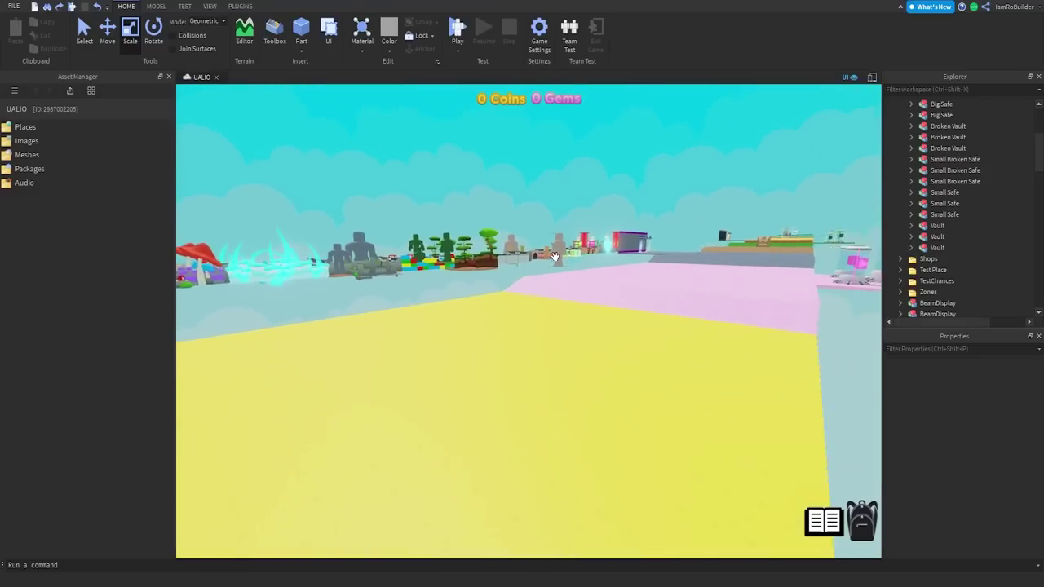
key("w")
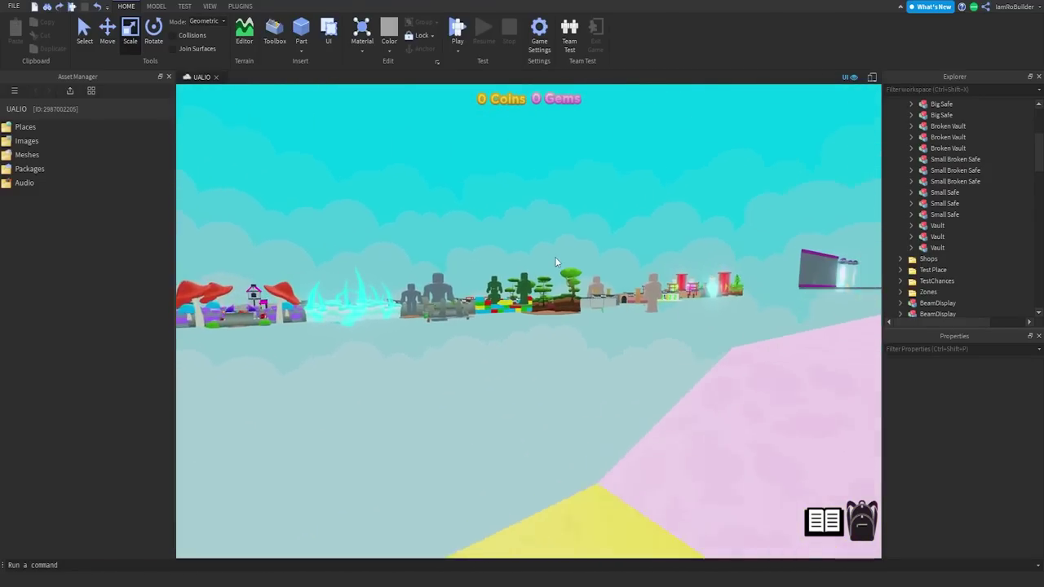
key("a")
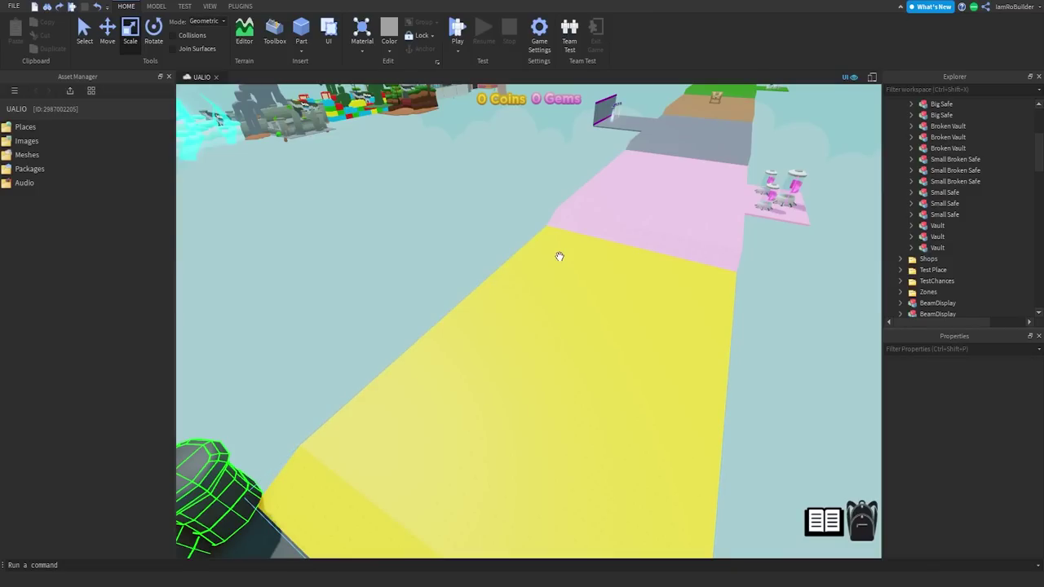
key("w")
right_click_drag(564, 270, 575, 275)
key("s")
mouse_move(589, 315)
right_mouse_down()
mouse_move(645, 392)
mouse_move(586, 316)
right_mouse_up()
key("w")
Shrink the invisible parts emitting the blue electricity and cyan sparks on the hacker zone's dark floor.
left_click(458, 371)
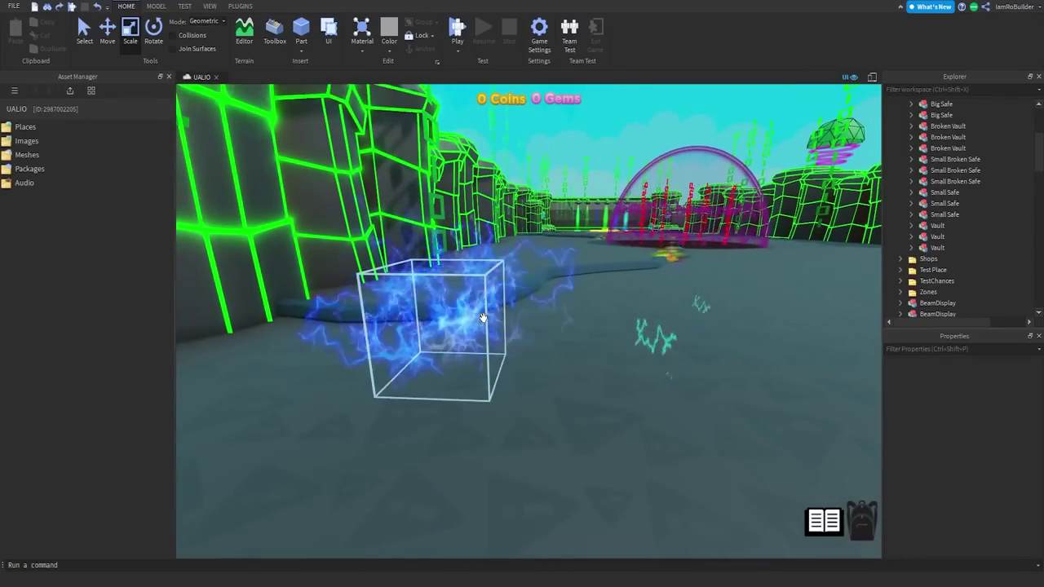
left_click_drag(447, 399, 425, 261)
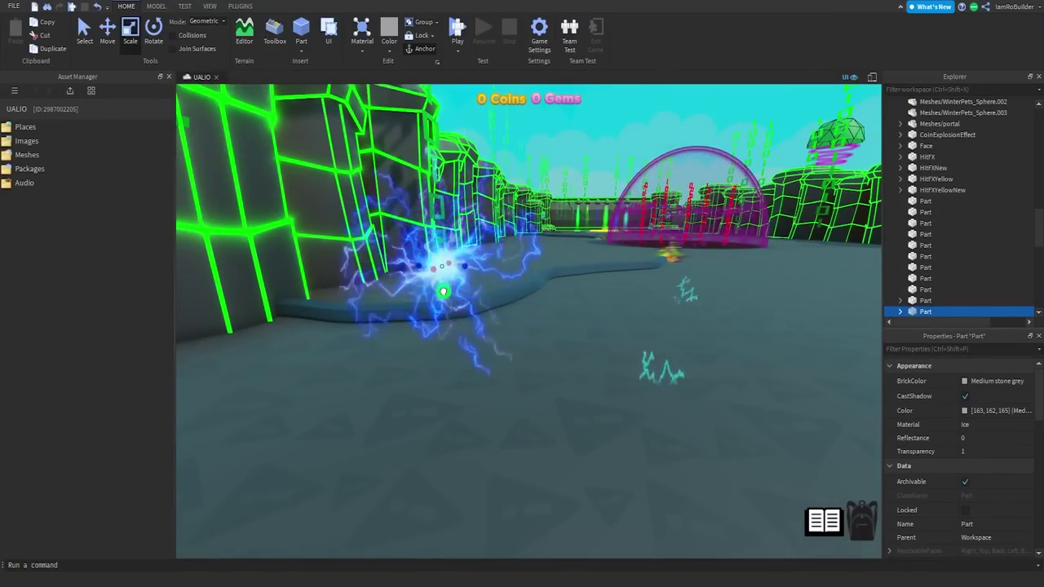
left_click_drag(460, 399, 449, 364)
left_click(697, 328)
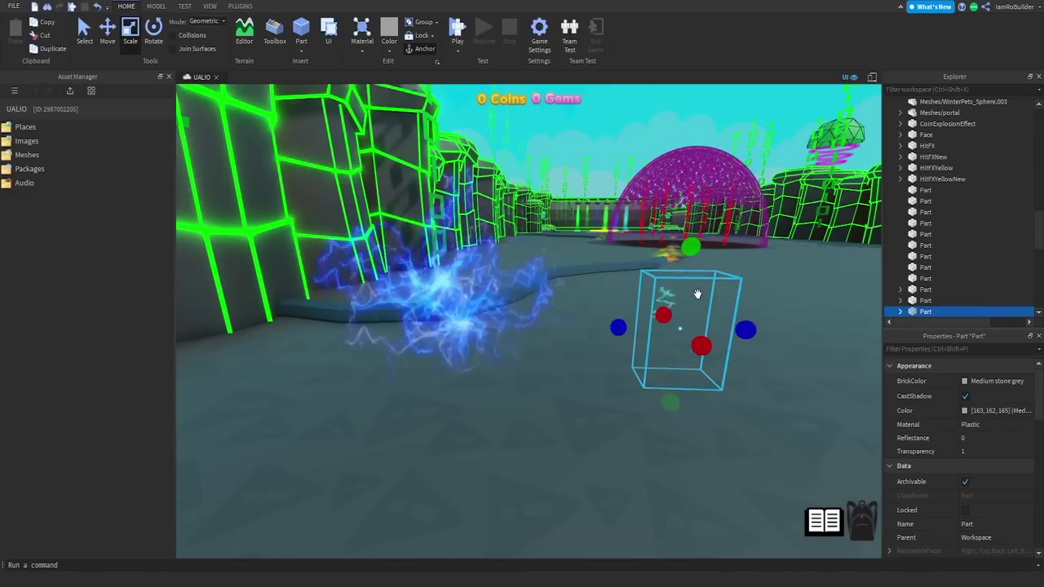
left_click_drag(671, 400, 684, 302, "shift")
key("w")
right_click_drag(736, 310, 736, 310)
key("d")
left_click_drag(578, 292, 578, 423, "shift")
right_click_drag(608, 350, 609, 364)
key("s")
left_click(606, 349)
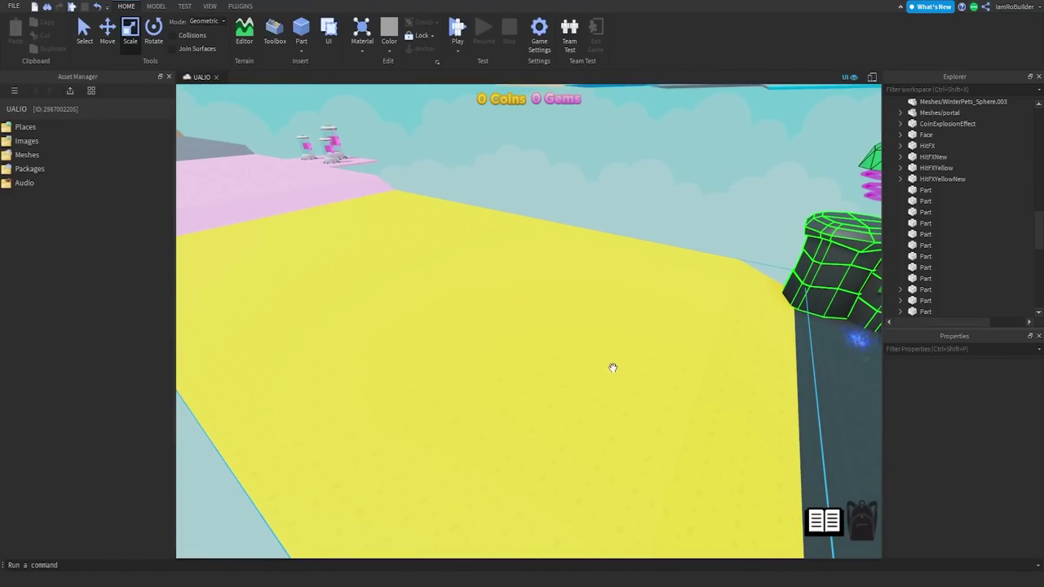
right_click_drag(609, 374, 722, 399)
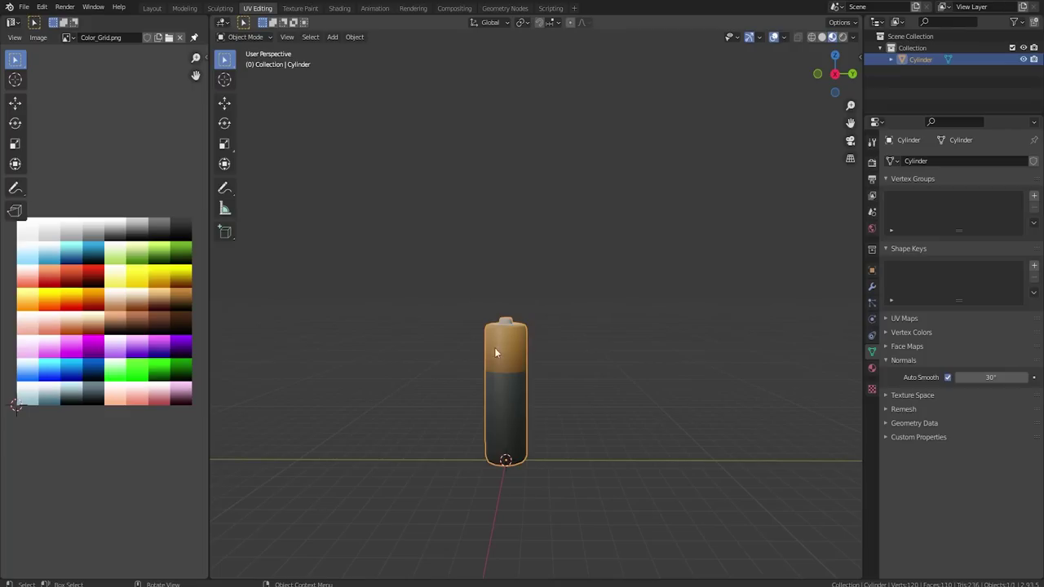
Switch to Blender and examine the small battery, the cylindrical battery and the two car battery models from several angles.
middle_click_drag(494, 347, 510, 430)
mouse_move(510, 380)
middle_mouse_down()
mouse_move(500, 383)
mouse_move(500, 366)
middle_mouse_up()
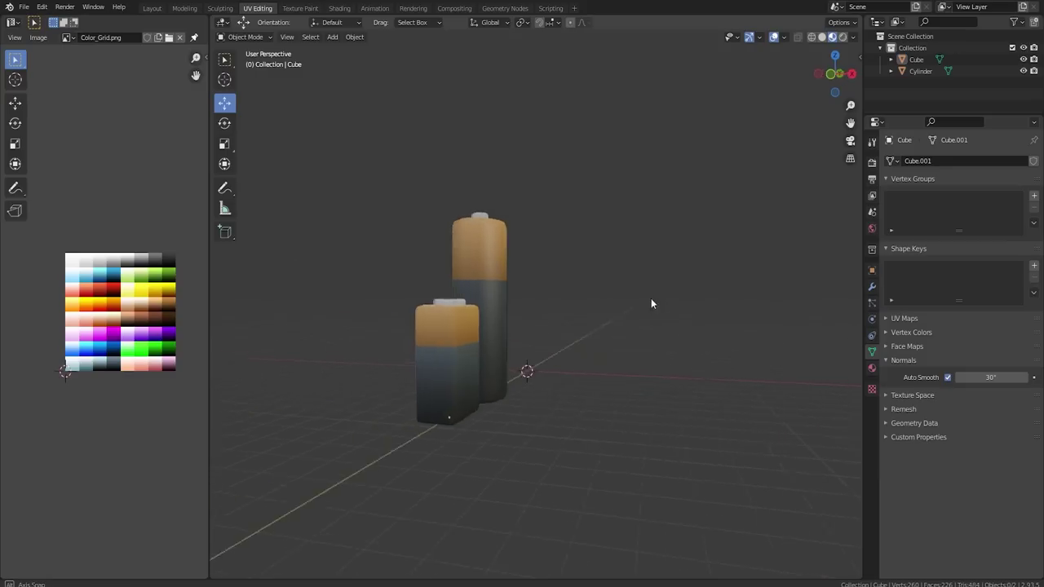
middle_click_drag(651, 298, 569, 348)
scroll(570, 349, "up", 2)
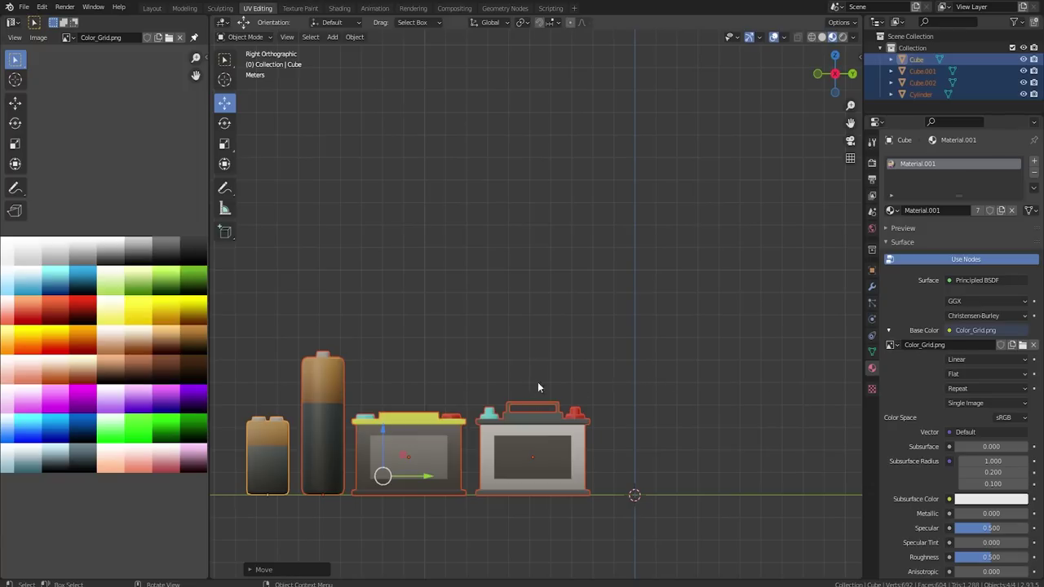
middle_click_drag(538, 386, 533, 417)
left_click(652, 410)
left_click(773, 389)
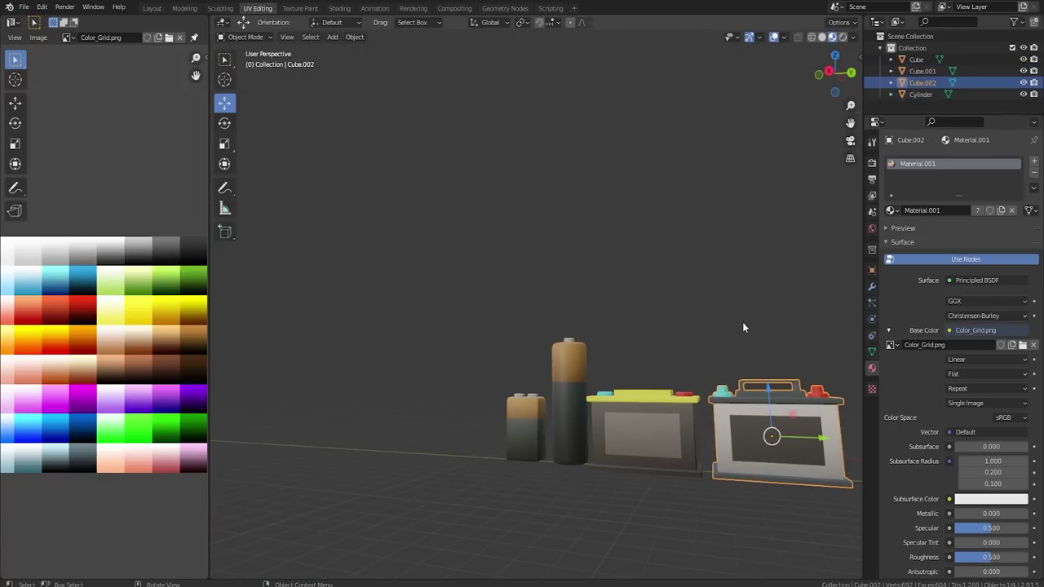
middle_click_drag(742, 322, 755, 315)
left_click(756, 315)
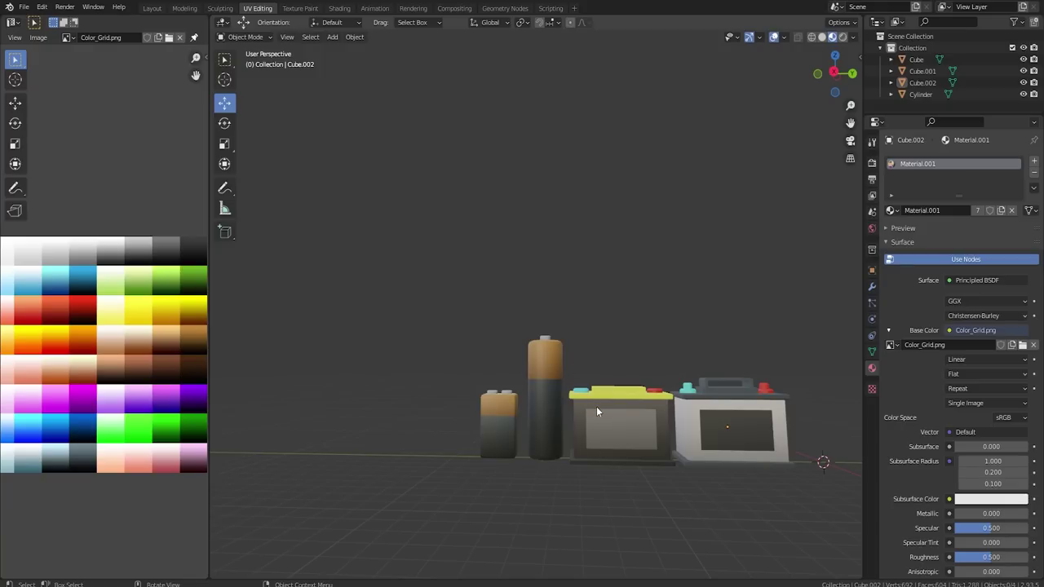
middle_click_drag(741, 423, 689, 424, "shift")
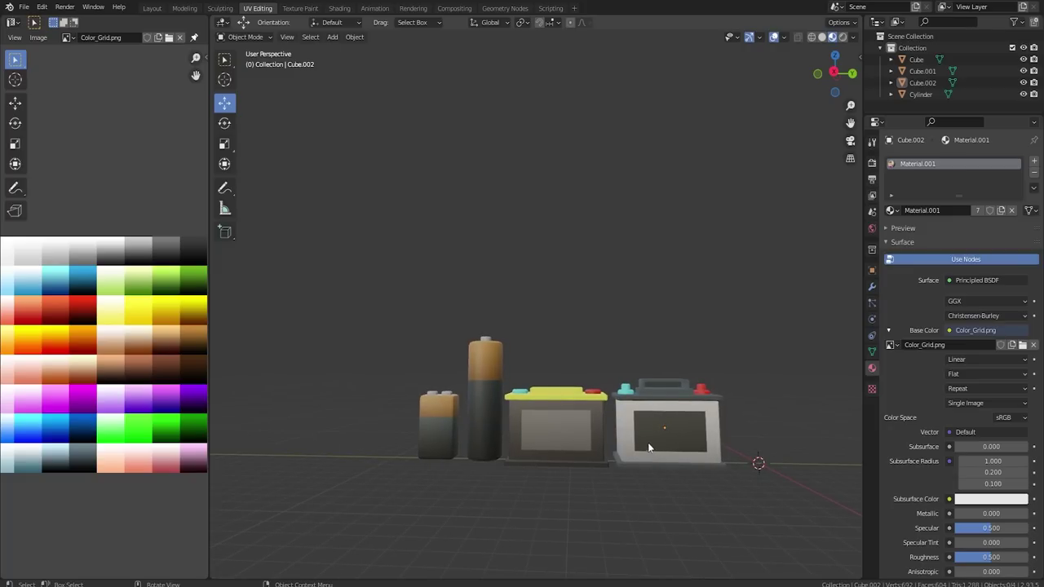
middle_click_drag(648, 442, 593, 412, "shift")
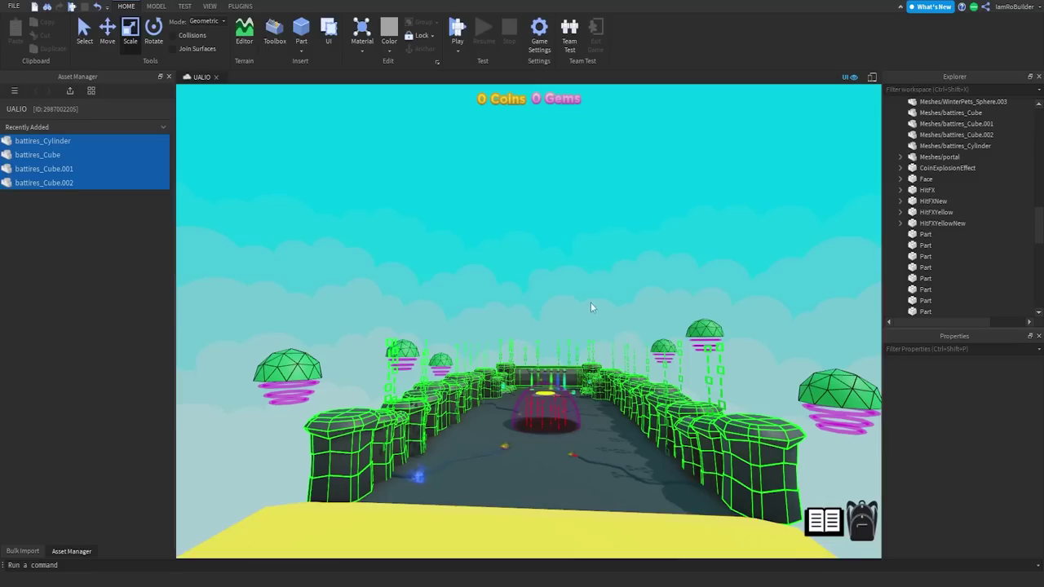
In Roblox Studio, duplicate the small rectangular battery, enlarge the copy and place it at the yellow floor's corner beside the rock wall.
scroll(591, 302, "down", 3)
key("w")
right_click_drag(589, 302, 590, 300)
key("s")
left_click(507, 337)
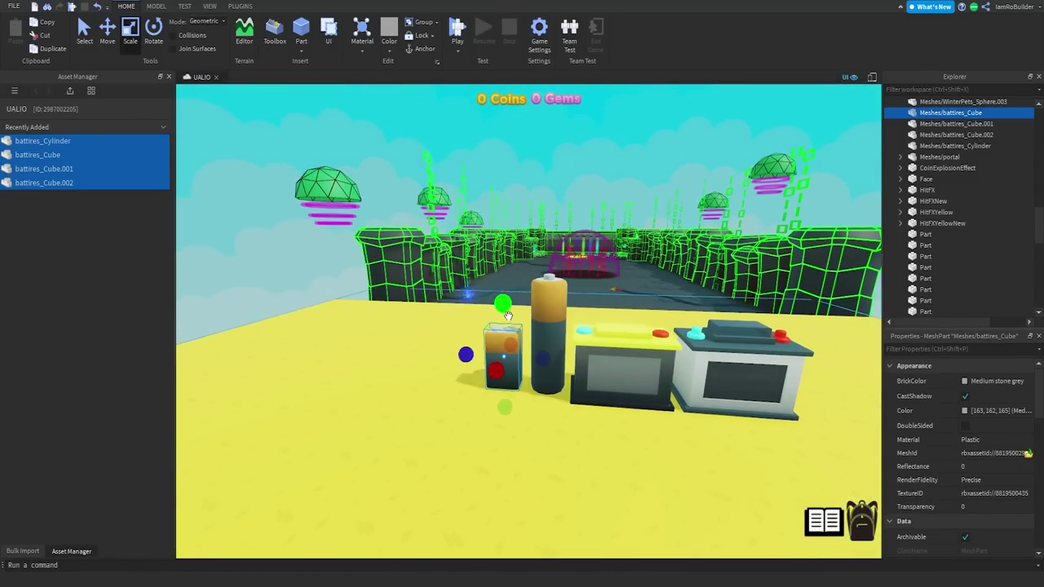
key("ctrl+d")
left_click_drag(498, 342, 381, 399)
key("a")
left_click_drag(380, 311, 455, 223, "shift")
right_click_drag(454, 222, 457, 225)
key("s")
left_click_drag(377, 273, 563, 276)
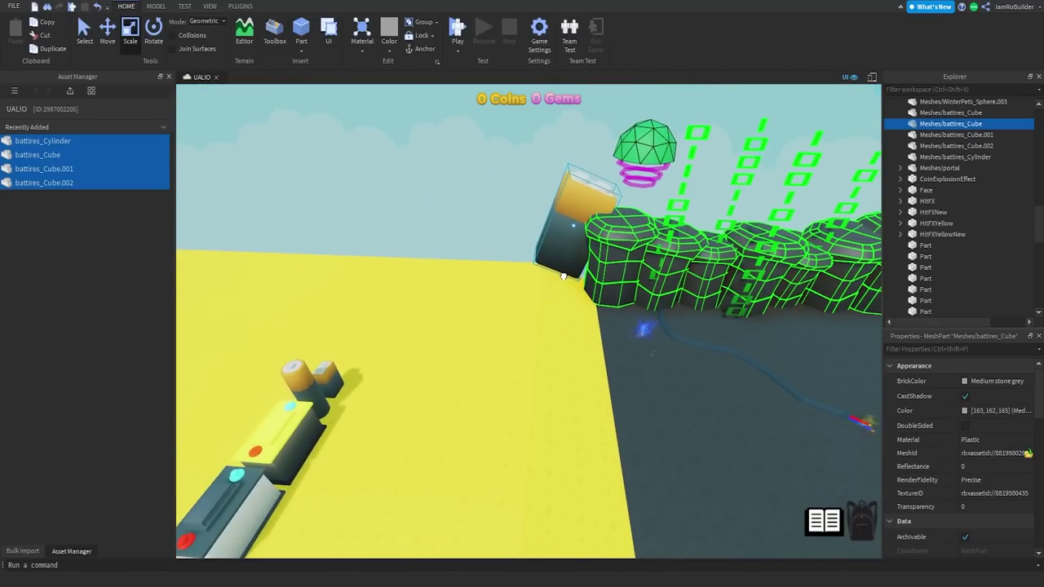
Enlarge the corner battery slightly and move it snugly against the end of the green-outlined rock wall.
left_click_drag(608, 162, 617, 145)
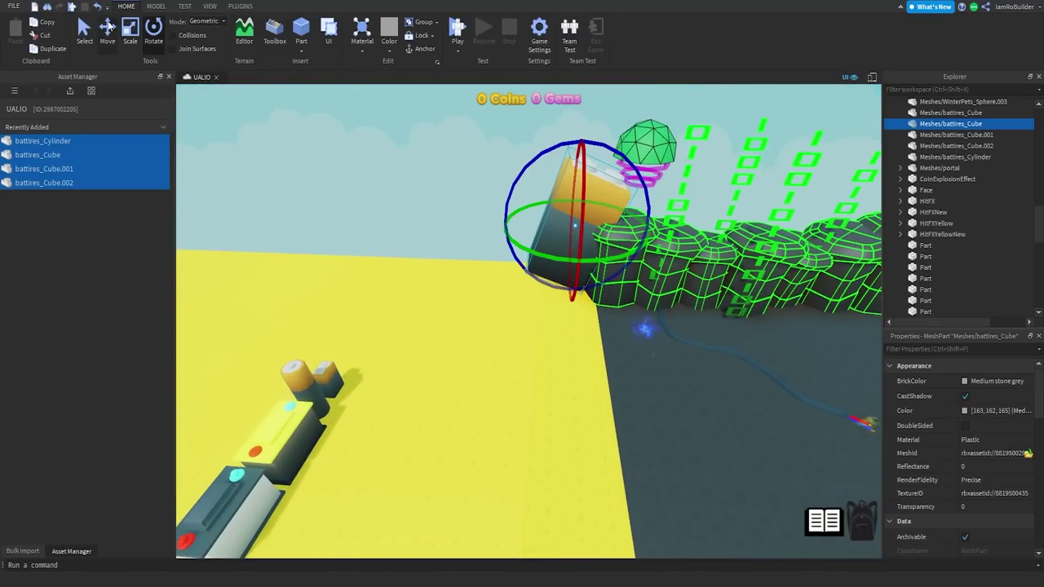
left_click(107, 31)
scroll(403, 223, "up", 10)
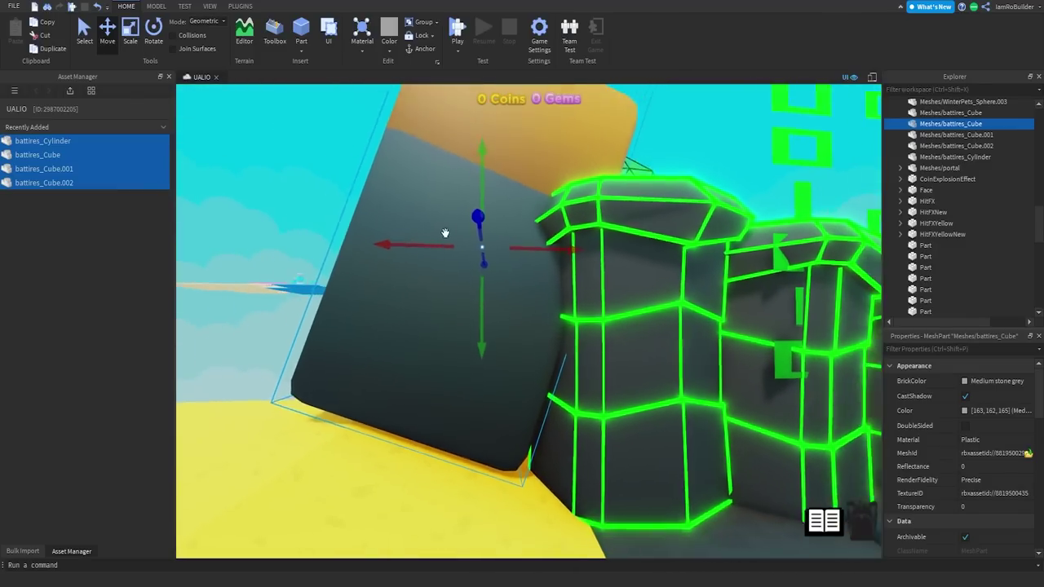
scroll(445, 233, "down", 1)
left_click_drag(531, 265, 565, 263)
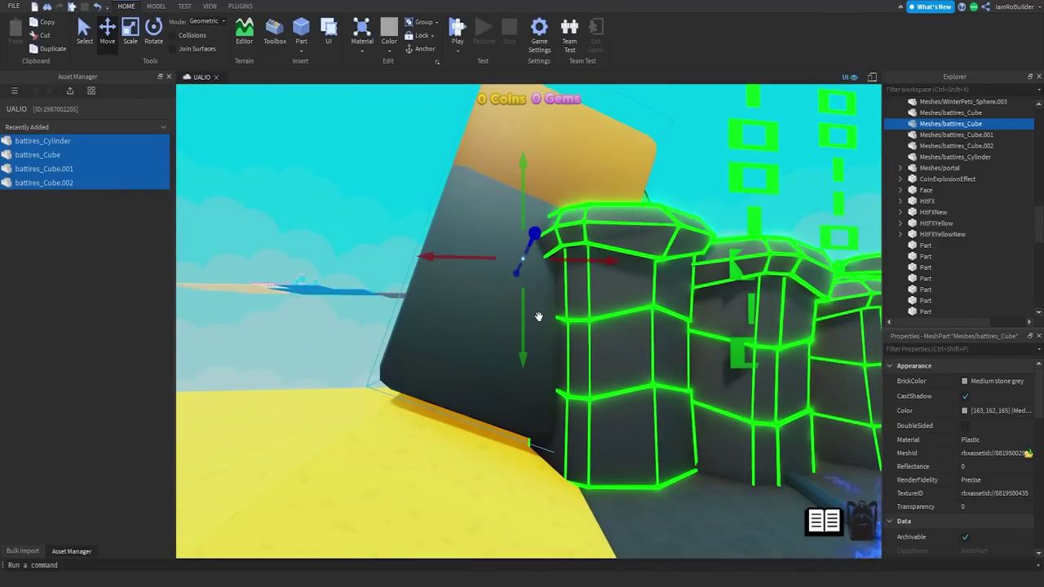
left_click_drag(519, 340, 521, 356)
Move the floating green dome behind the wall farther away from the leaning battery.
right_click_drag(585, 288, 586, 286)
scroll(585, 286, "down", 5)
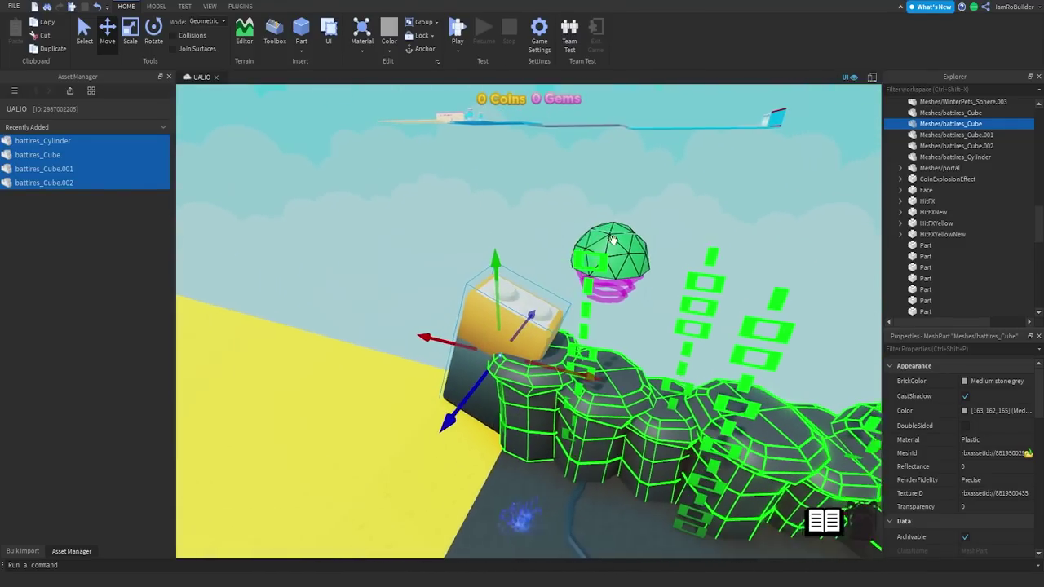
left_click(635, 235)
left_click_drag(690, 252, 747, 257)
Select all five battery meshes and move them into the Zone 14 folder.
left_click(495, 322)
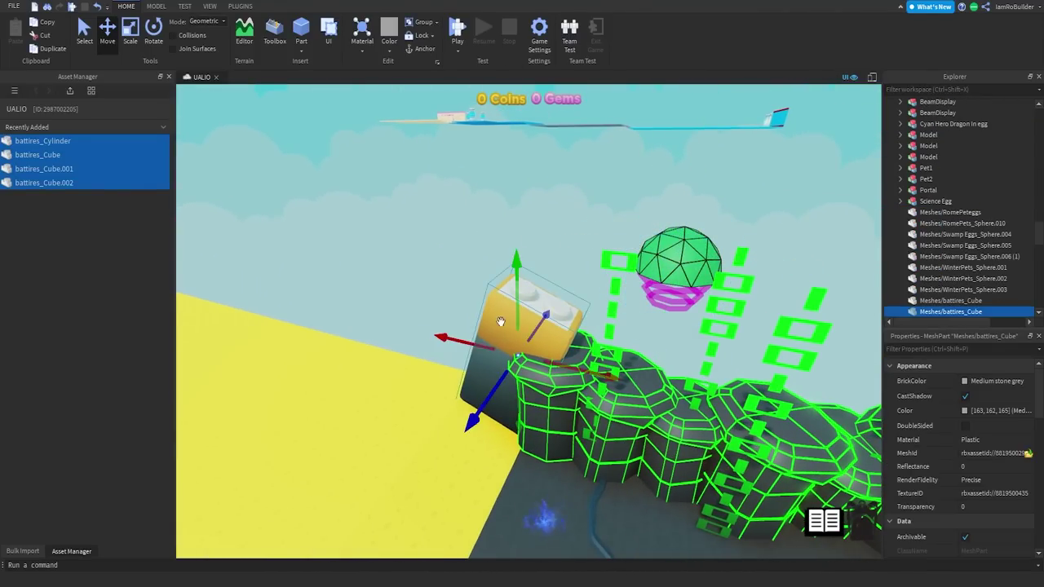
right_click_drag(495, 323, 494, 324)
left_click(484, 336, "ctrl")
left_click(469, 334, "ctrl")
left_click(449, 343, "ctrl")
left_click(417, 346, "ctrl")
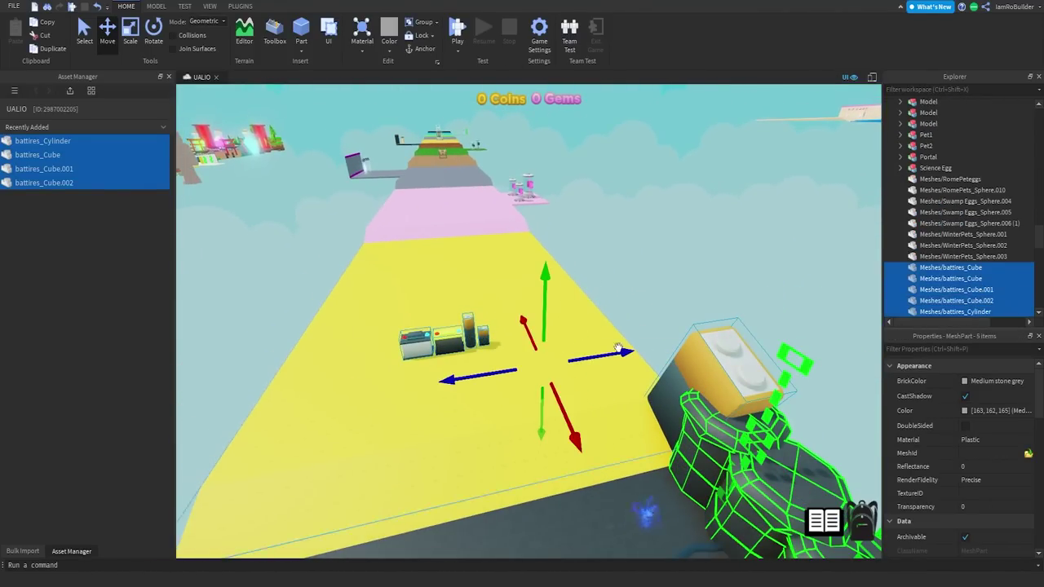
mouse_move(954, 289)
left_mouse_down()
mouse_move(999, 232)
mouse_move(999, 122)
mouse_move(1011, 189)
mouse_move(991, 200)
mouse_move(979, 253)
mouse_move(975, 224)
mouse_move(959, 244)
left_mouse_up()
left_click(954, 243)
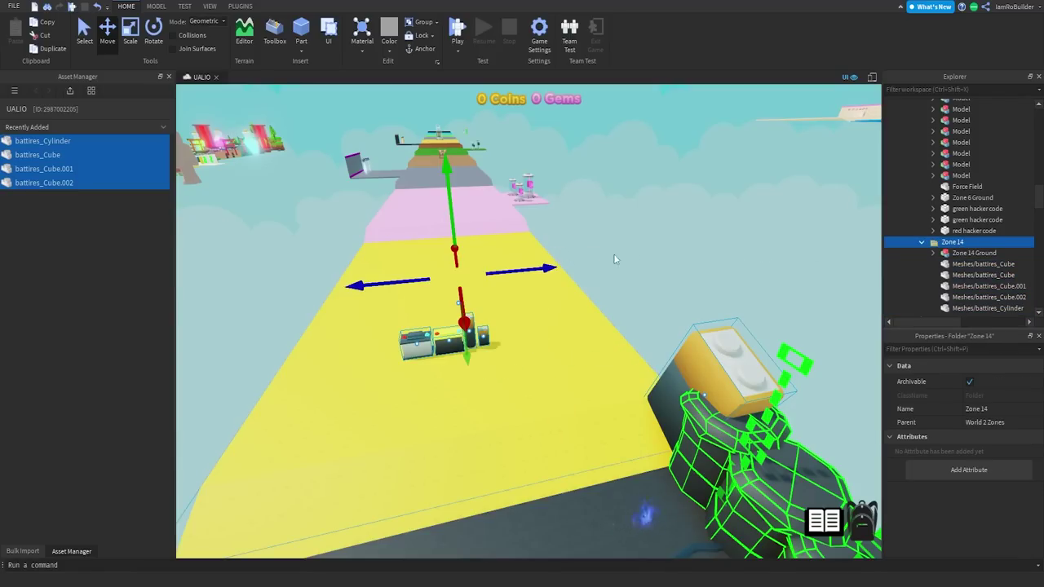
left_click(666, 283)
Duplicate the leaning corner battery and position the copy at the opposite corner of the yellow floor, beside the other rock wall.
right_click_drag(669, 286, 652, 314)
left_click(726, 329)
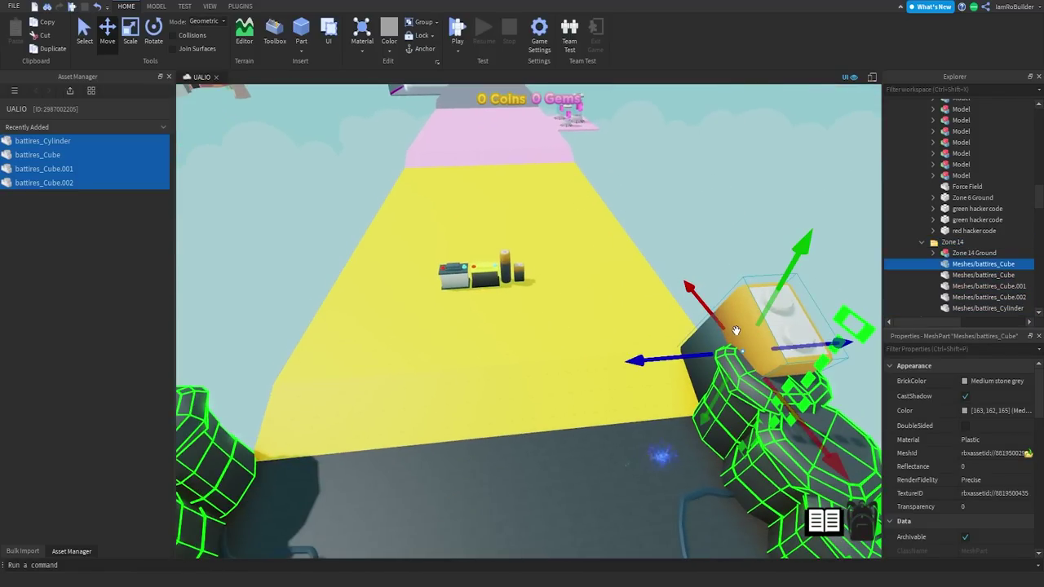
left_click_drag(805, 348, 614, 367)
right_click_drag(783, 351, 614, 367)
left_click_drag(614, 367, 526, 353)
right_click_drag(595, 364, 617, 344)
left_click(454, 281)
left_click_drag(531, 301, 527, 300)
key("w")
right_click_drag(561, 304, 561, 308)
key("s")
key("s")
Select the rock models along one side wall of the hacker zone and slide the row slightly sideways.
left_click(630, 289)
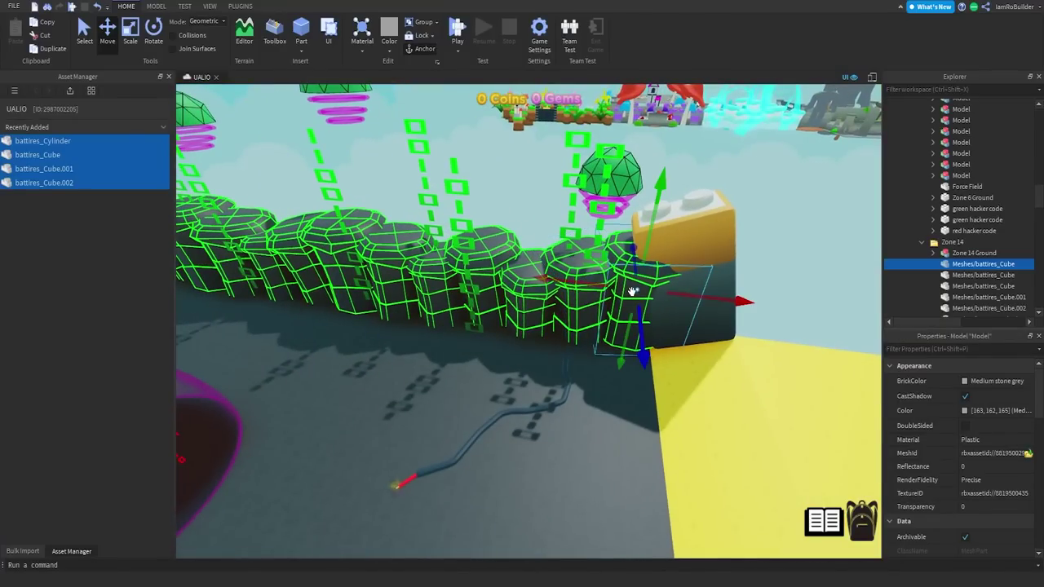
left_click(533, 307, "ctrl")
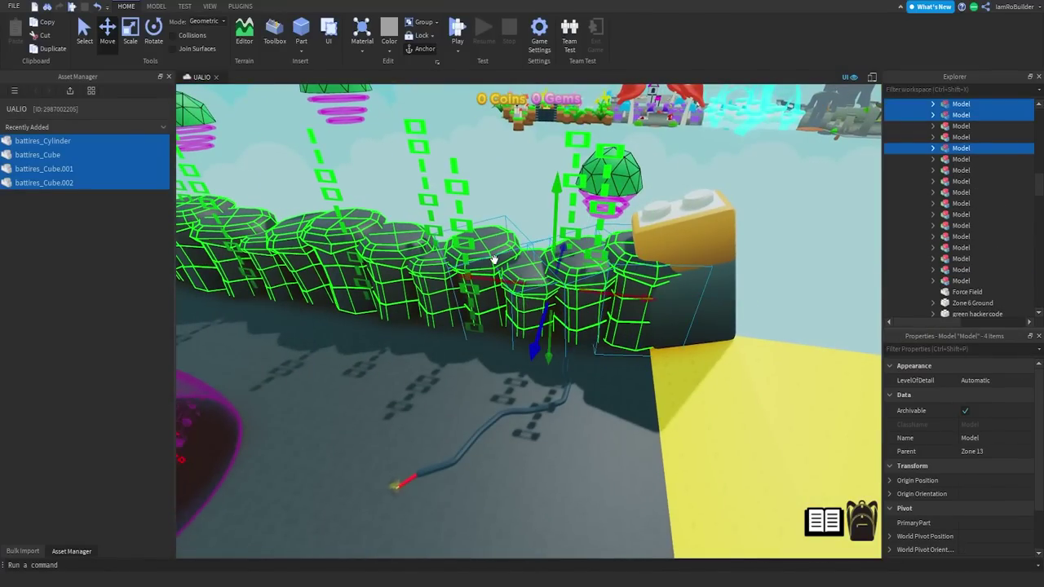
left_click(445, 274, "ctrl")
right_click_drag(544, 255, 545, 257)
key("w")
left_click(666, 302, "ctrl")
left_click(553, 256, "ctrl")
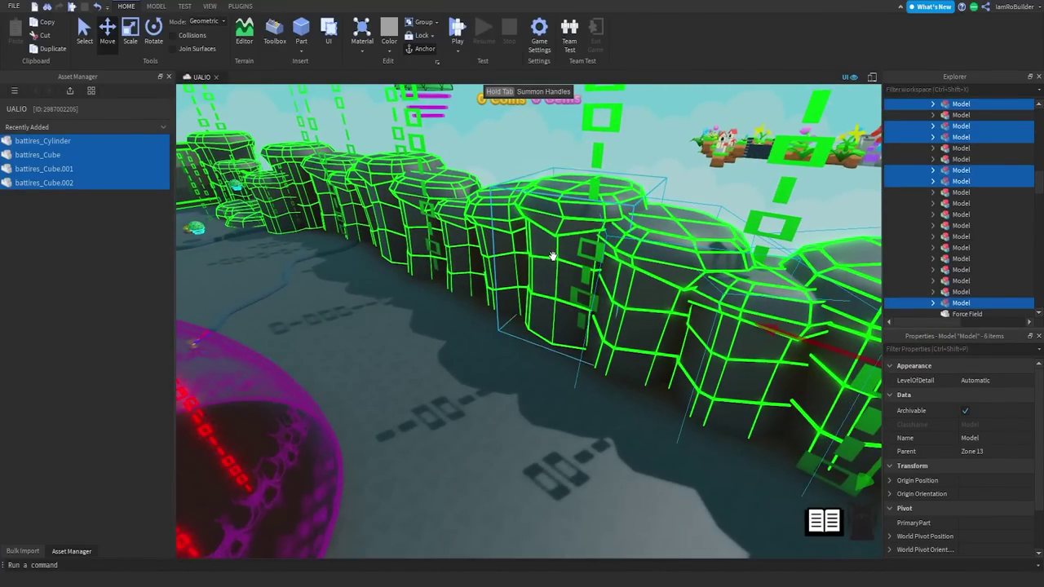
left_click(494, 253, "ctrl")
left_click(466, 242, "ctrl")
left_click(441, 213, "ctrl")
left_click(440, 186, "ctrl")
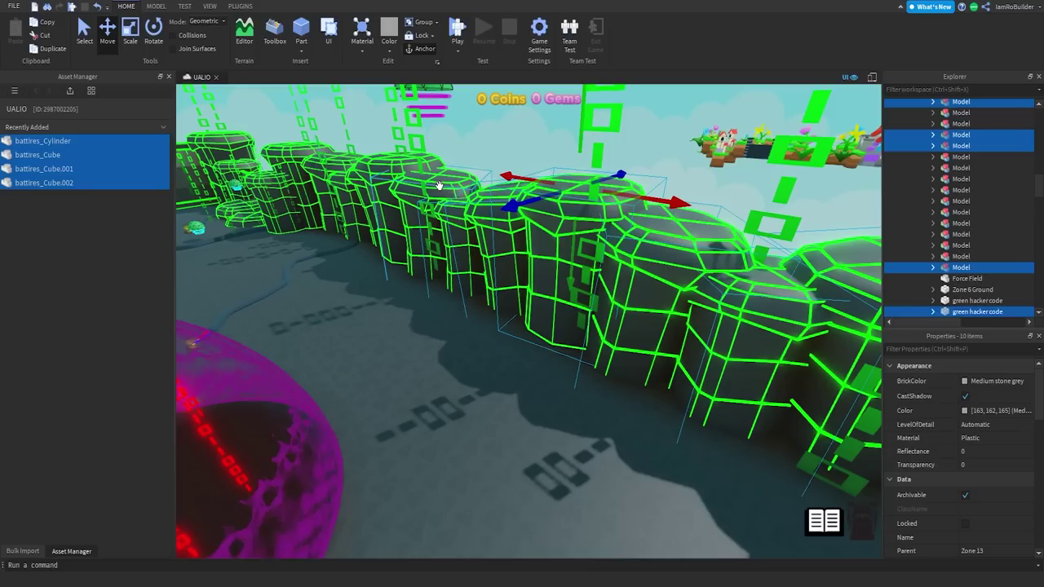
left_click(438, 189, "ctrl")
left_click(418, 145, "ctrl")
left_click(382, 165, "ctrl")
left_click(335, 160, "ctrl")
left_click(292, 155, "ctrl")
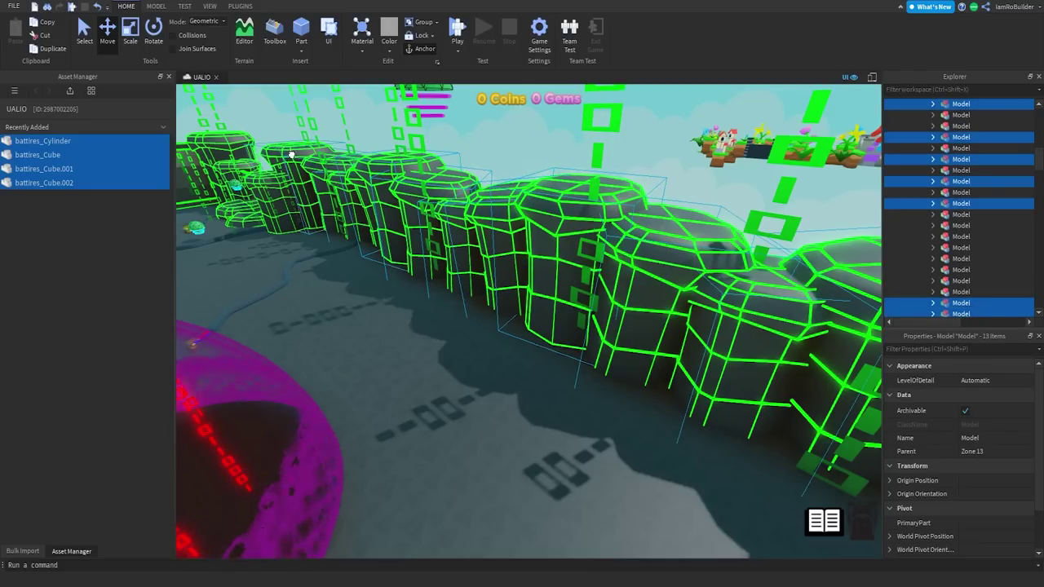
left_click(265, 175, "ctrl")
right_click_drag(475, 242, 476, 247)
scroll(475, 247, "down", 8)
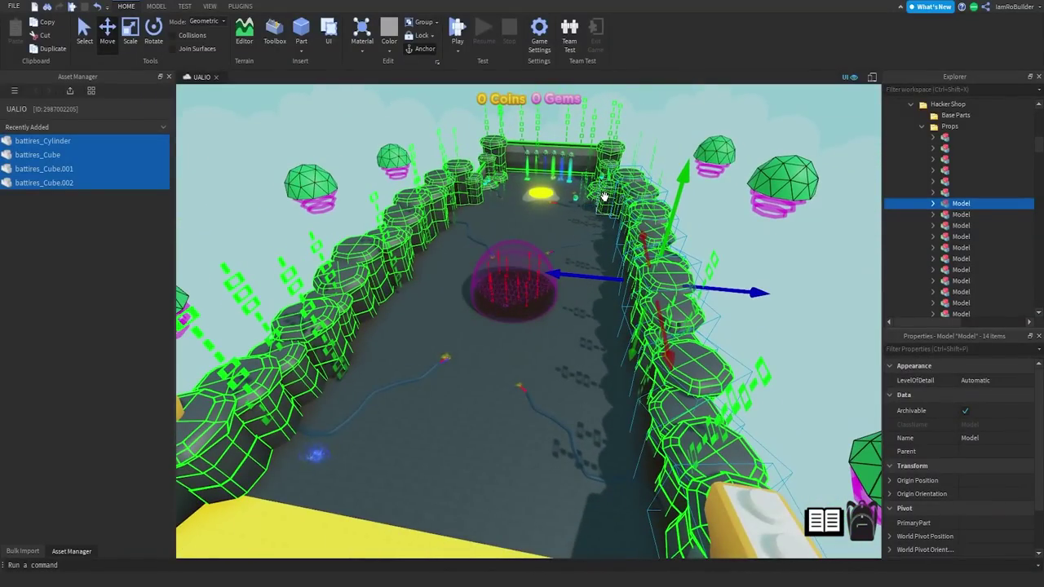
left_click(604, 197, "ctrl")
left_click_drag(592, 283, 584, 280)
right_click_drag(618, 283, 594, 287)
left_click(609, 287)
Duplicate a large corner battery and place the copy at the yellow floor's far corner, on the border with the pink zone.
scroll(596, 287, "up", 3)
scroll(595, 287, "down", 4)
scroll(593, 287, "up", 5)
scroll(594, 287, "down", 5)
left_click(531, 286)
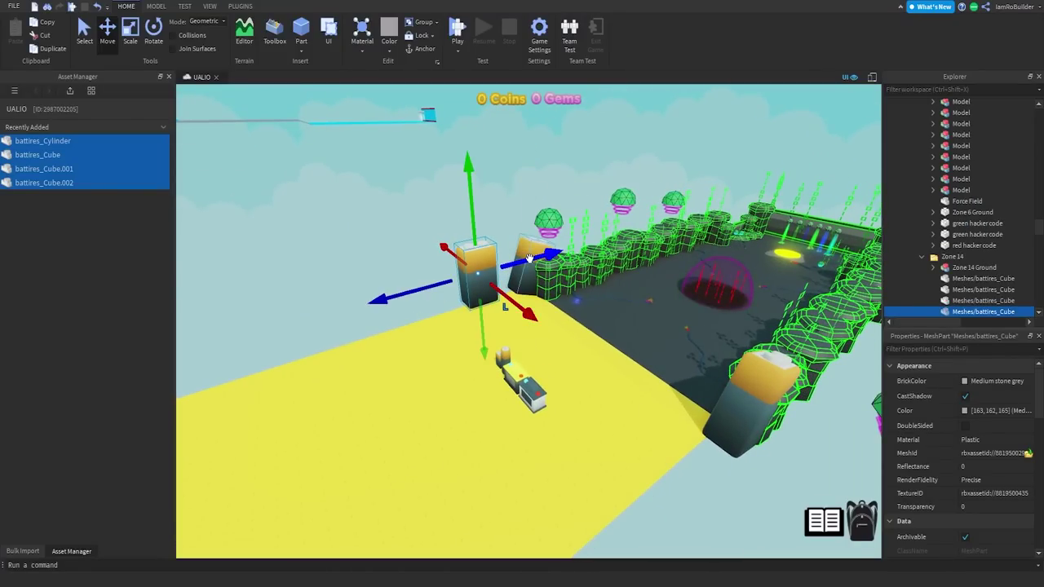
left_click_drag(530, 258, 408, 275)
right_click_drag(408, 274, 408, 274)
left_click_drag(408, 274, 405, 274)
right_click_drag(407, 274, 406, 274)
left_click_drag(405, 274, 416, 272)
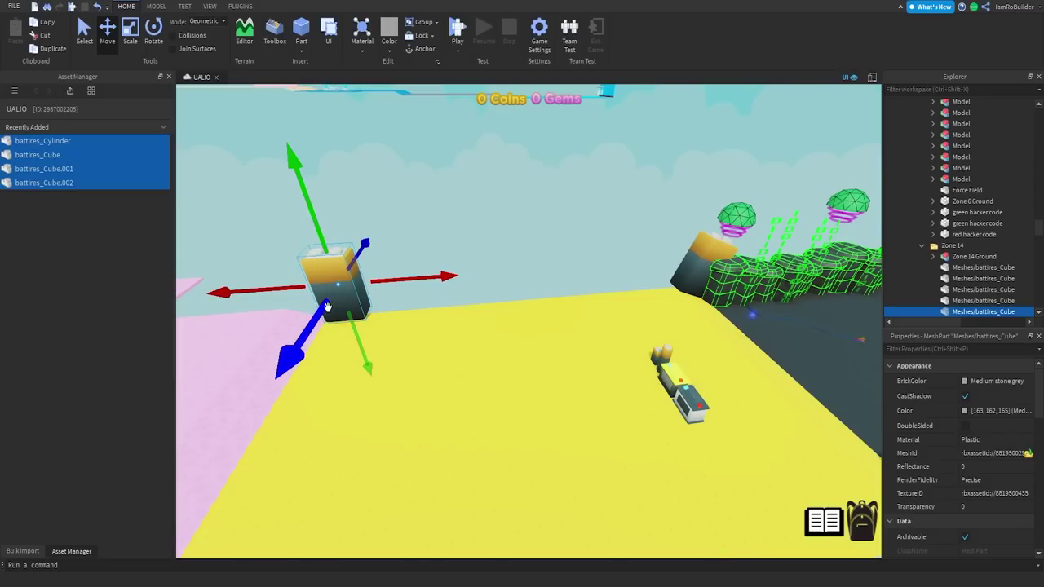
Move another battery copy across the pink border to the opposite edge of the yellow floor.
right_click_drag(328, 297, 328, 297)
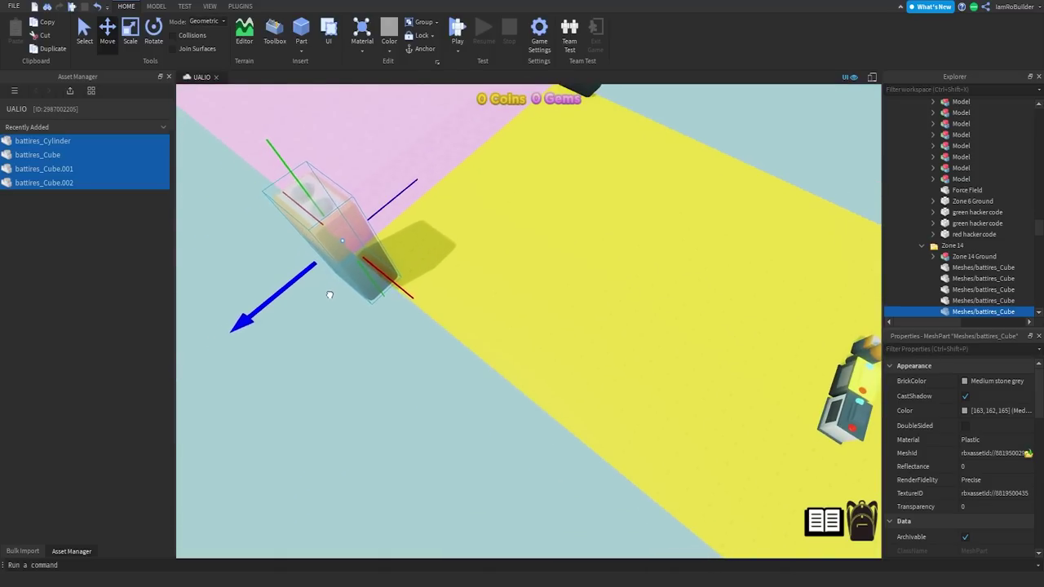
left_click_drag(329, 294, 329, 294)
right_click_drag(524, 267, 523, 270)
key("s")
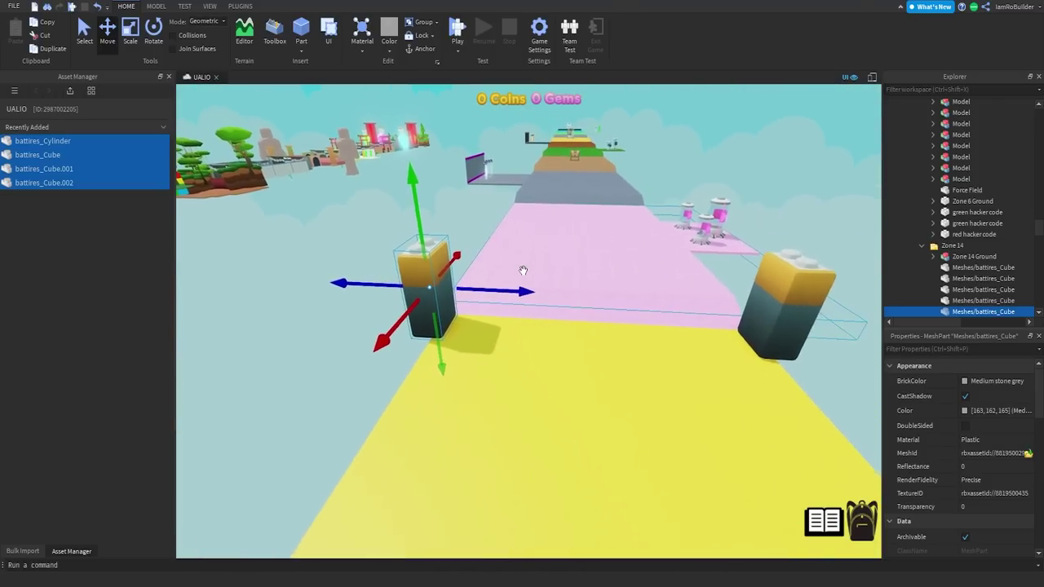
left_click(329, 313)
Duplicate the white-fronted car battery from the sample row and place the copy on the open yellow floor, turned a quarter.
right_click_drag(423, 302, 431, 306)
key("w")
right_click_drag(616, 303, 614, 297)
key("w")
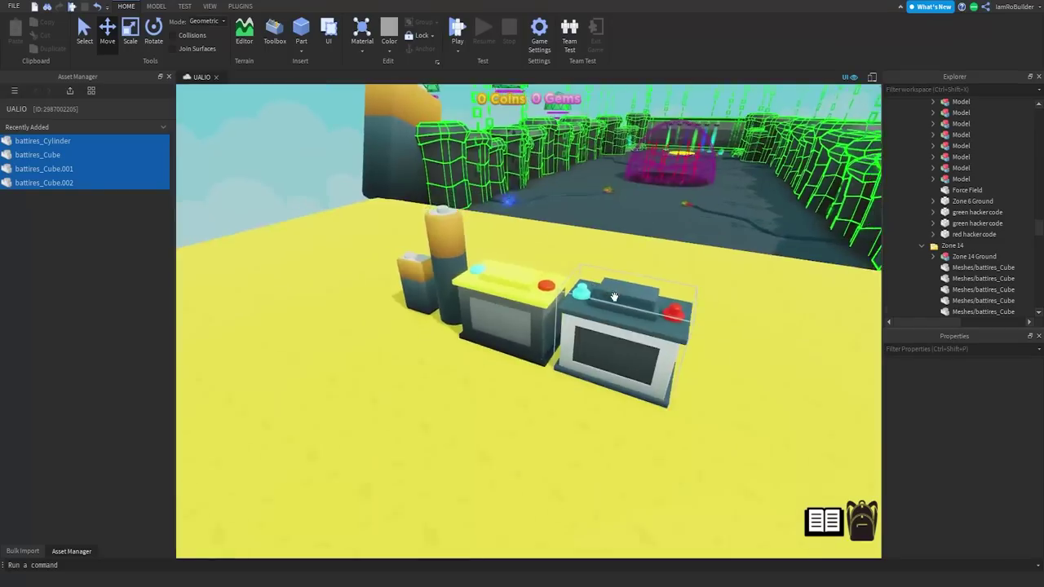
scroll(615, 297, "down", 5)
left_click(616, 302)
left_click(613, 301)
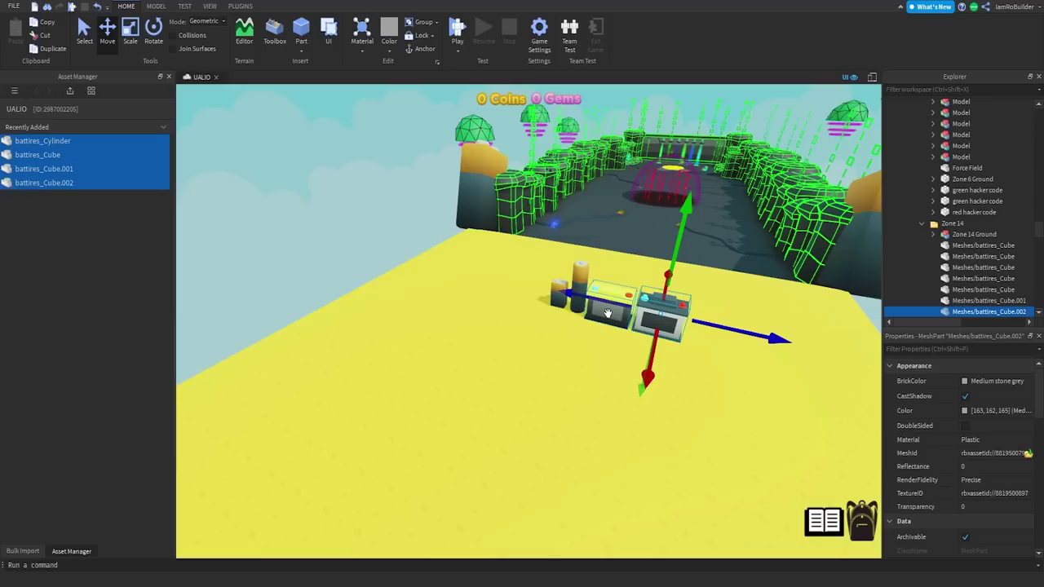
left_click_drag(664, 328, 476, 372)
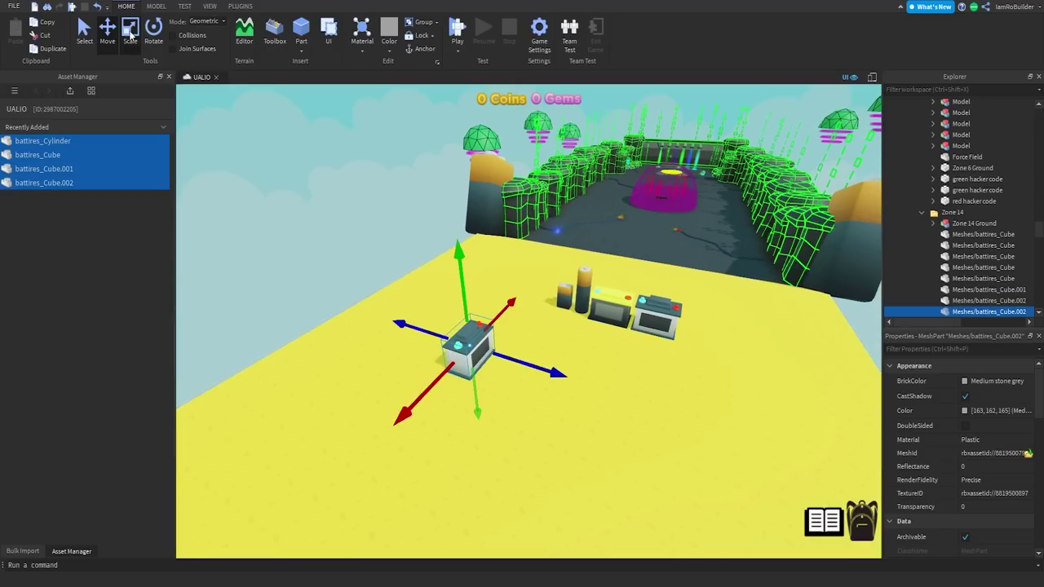
Enlarge the car battery copy several times and position it along the yellow floor's side edge, near the hacker zone.
left_click_drag(470, 313, 453, 165)
scroll(563, 240, "down", 4)
right_click_drag(571, 242, 543, 233)
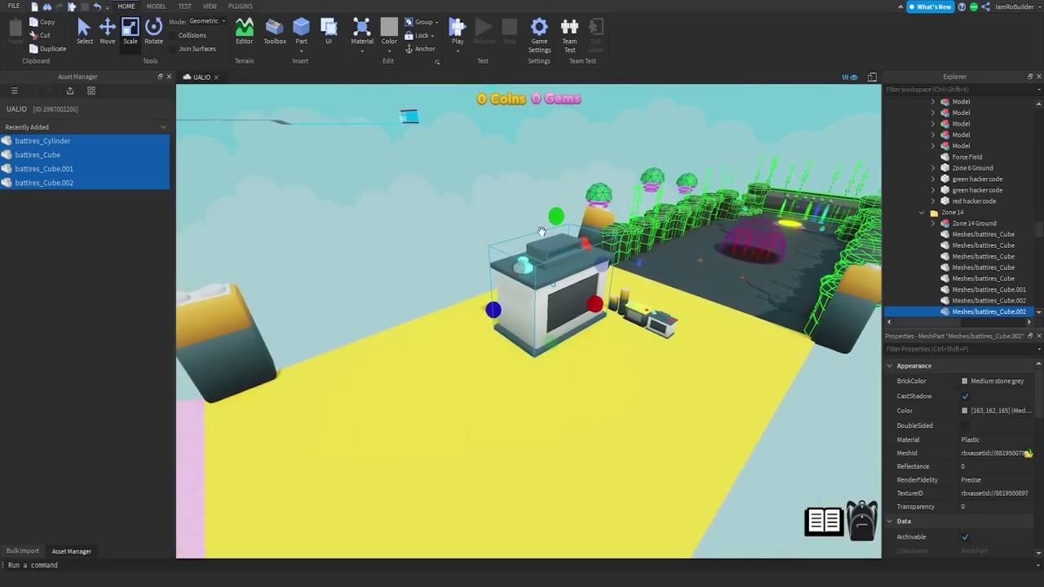
left_click_drag(526, 302, 532, 243)
key("w")
right_click_drag(598, 259, 599, 258)
key("s")
left_click_drag(547, 269, 574, 263)
Duplicate the small cylinder battery, set the copy in front of the large car battery, and scale it up to a similar height.
right_click_drag(479, 302, 480, 301)
scroll(407, 305, "up", 3)
left_click(407, 304)
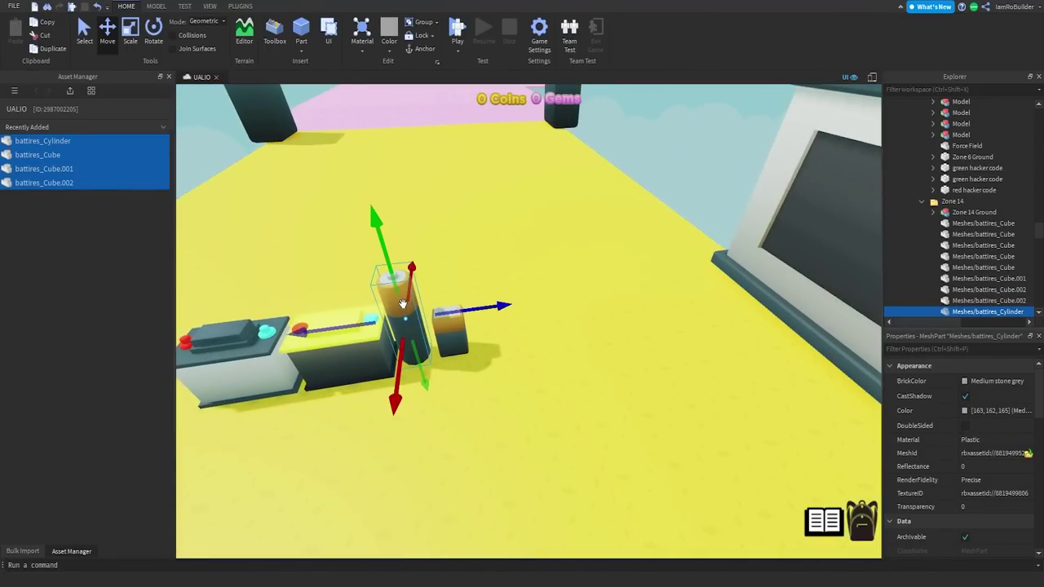
key("ctrl+d")
left_click_drag(403, 304, 582, 352)
right_click_drag(326, 245, 369, 314)
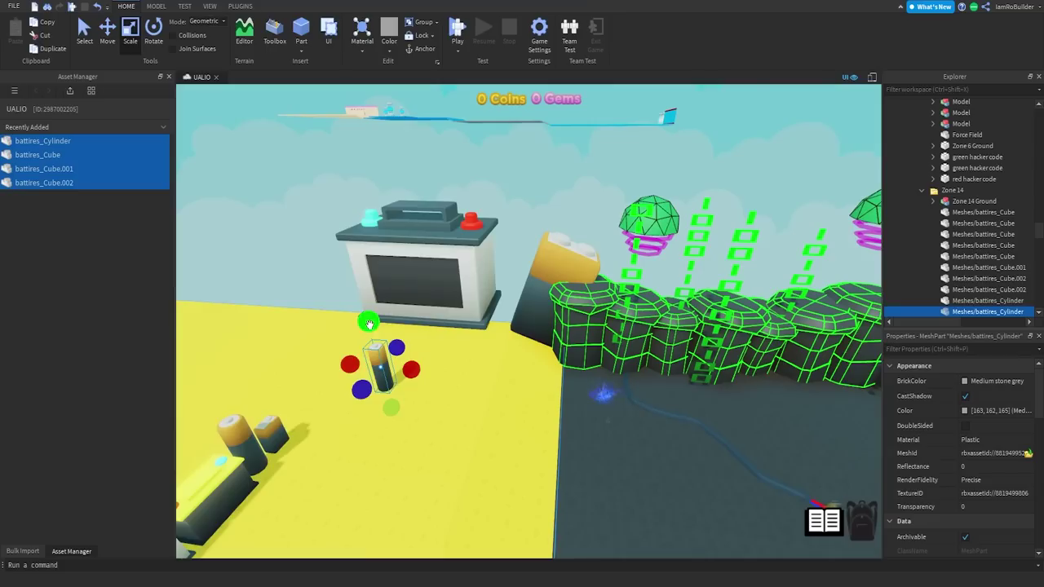
left_click_drag(369, 322, 375, 177, "shift")
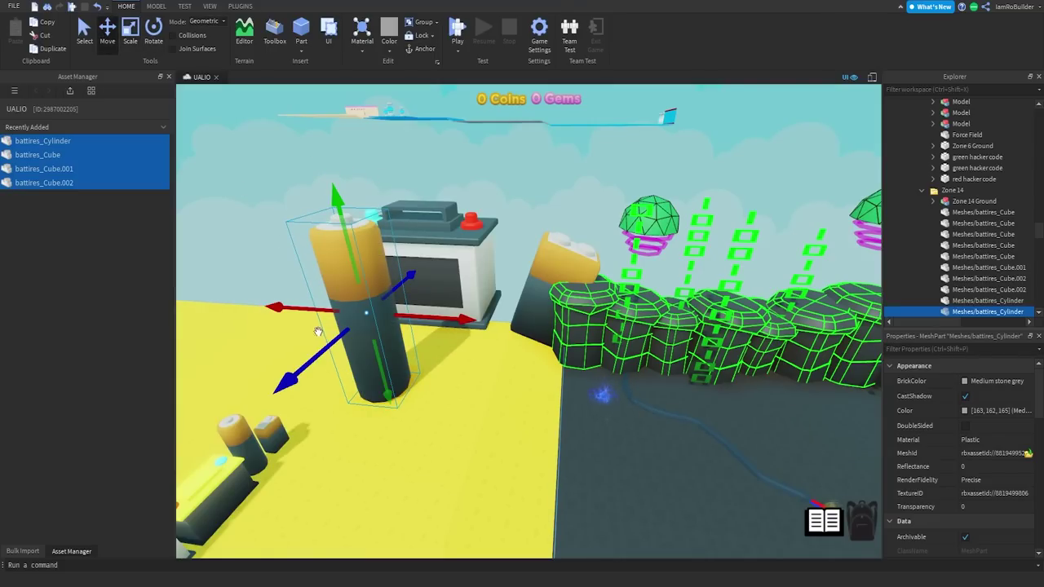
Move the large cylinder battery into the gap between the car battery and the leaning corner battery, resting on the floor.
left_click_drag(318, 331, 391, 272)
left_click_drag(484, 267, 564, 275)
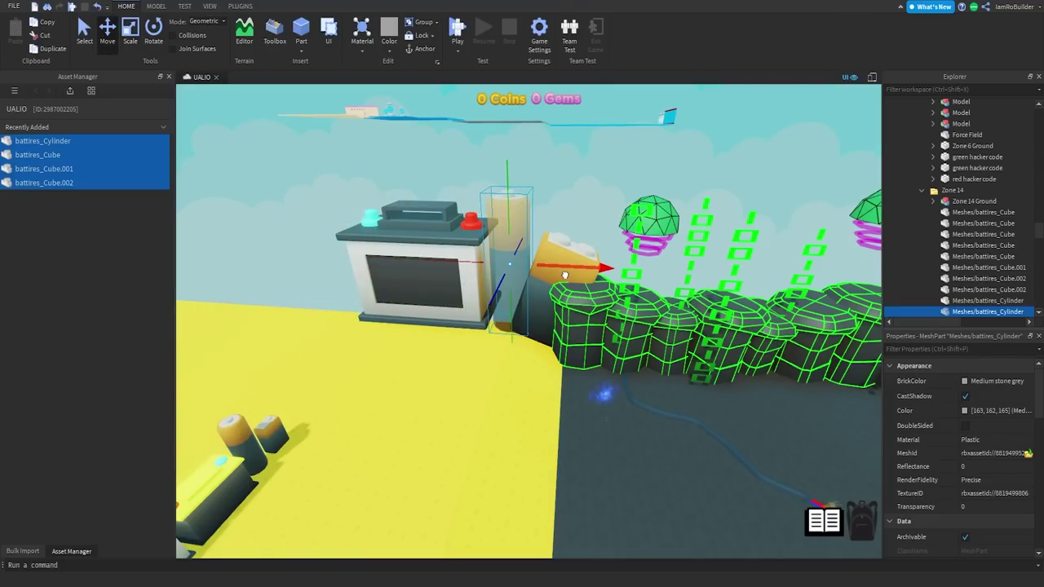
scroll(534, 296, "up", 5)
scroll(566, 277, "down", 2)
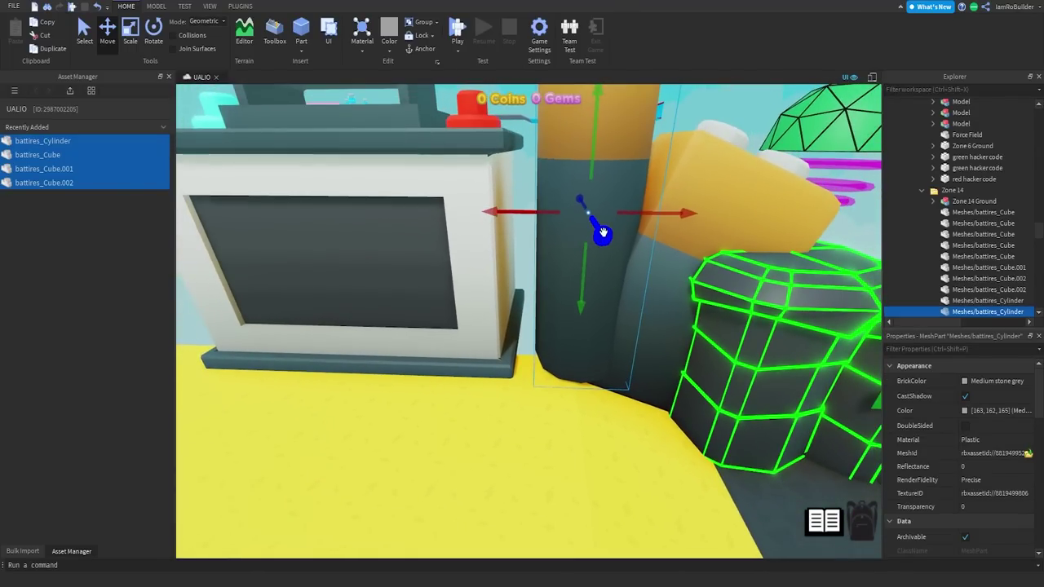
left_click_drag(601, 234, 598, 226)
left_click_drag(580, 277, 581, 294)
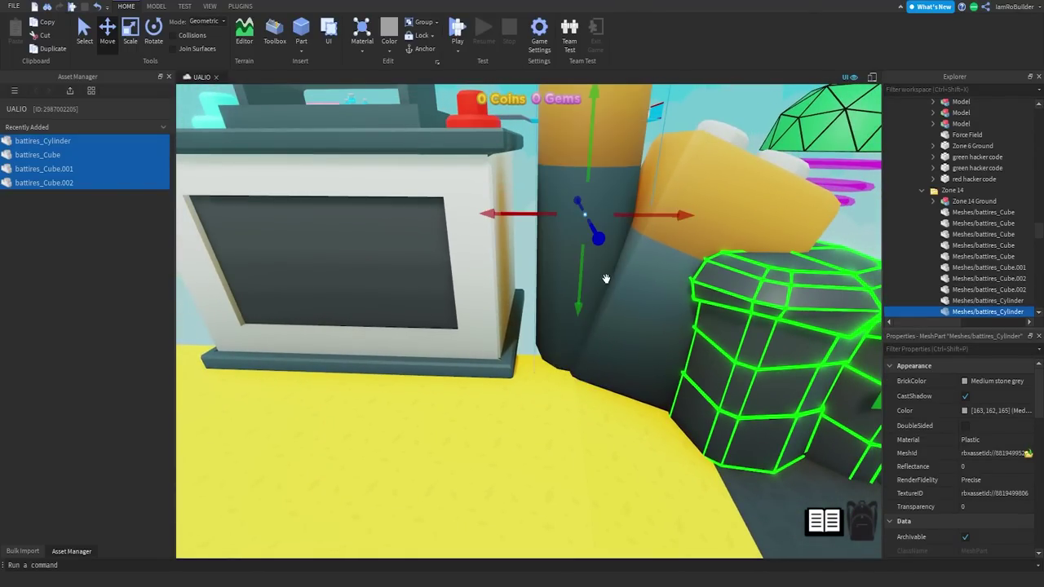
Add a second, slightly lower cylinder battery beside the first and slide the large car battery along the edge to make room.
left_click_drag(640, 216, 572, 283)
right_click_drag(572, 284, 571, 287)
scroll(572, 287, "down", 5)
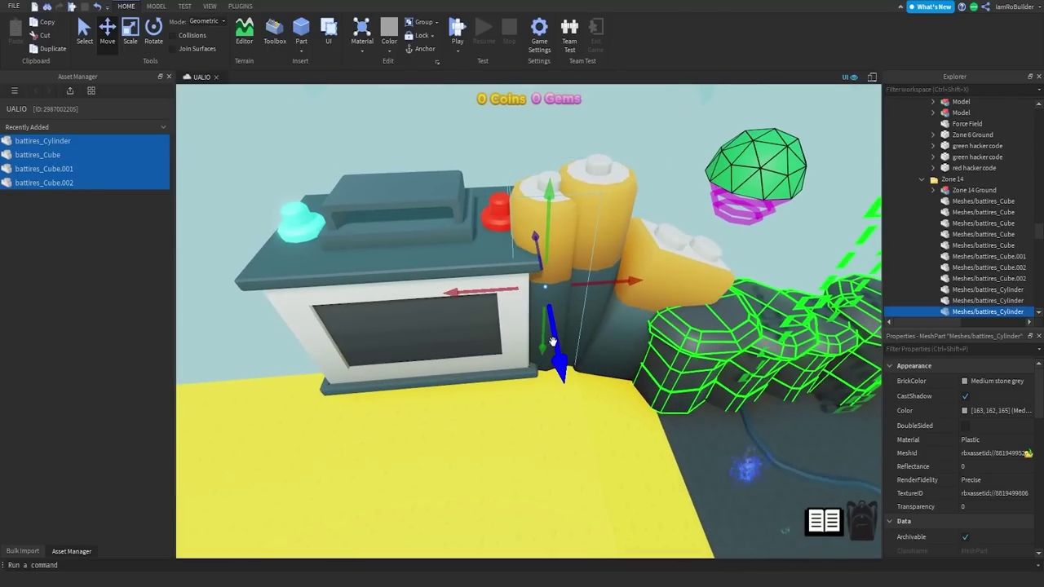
left_click_drag(550, 342, 555, 347)
left_click_drag(624, 283, 576, 285)
left_click(431, 289)
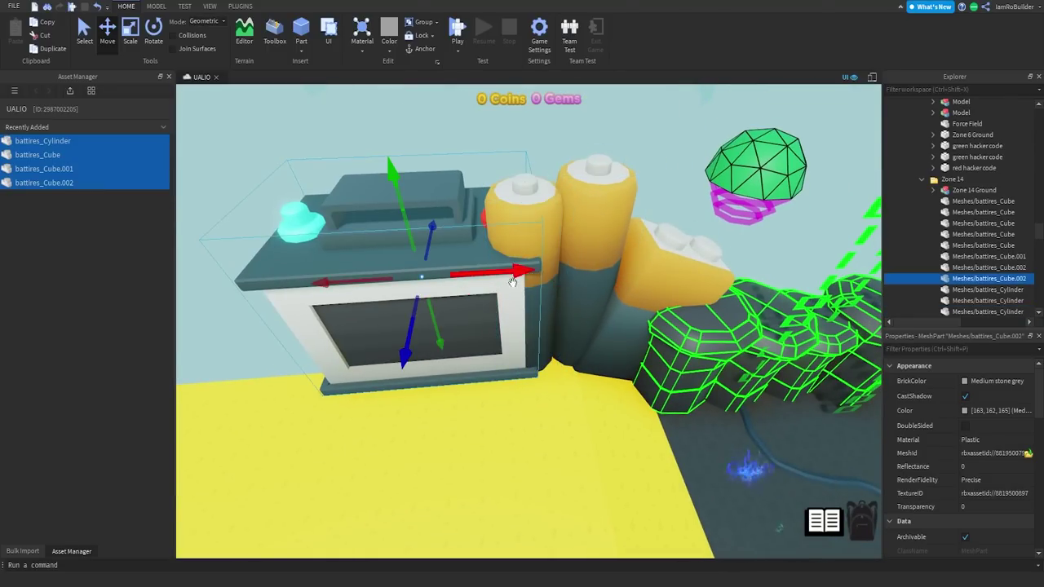
left_click_drag(514, 271, 480, 274)
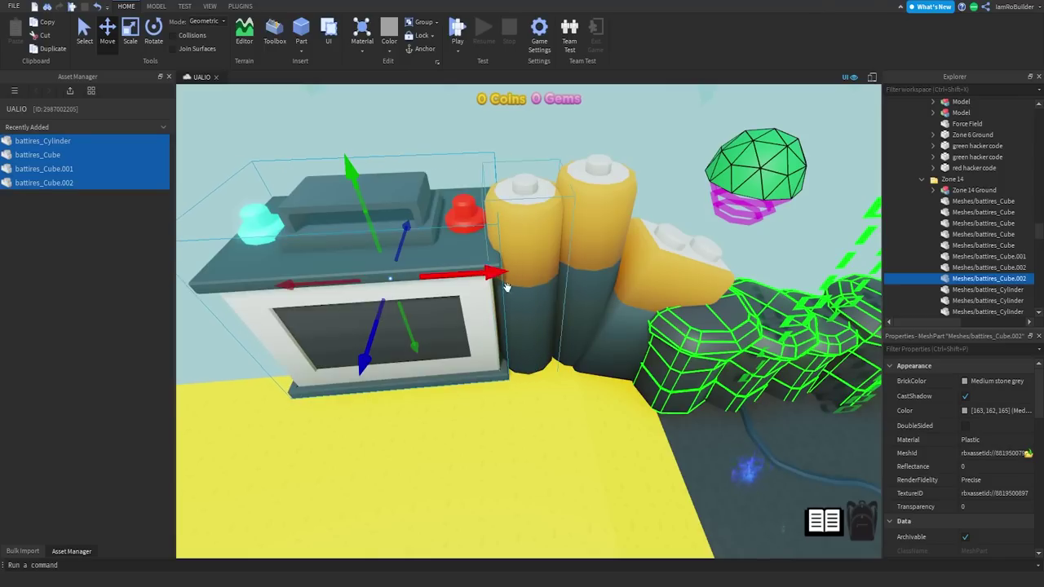
Copy both large cylinder batteries to the other side of the car battery and add a third cylinder to form a trio.
scroll(571, 310, "down", 3)
left_click(596, 313)
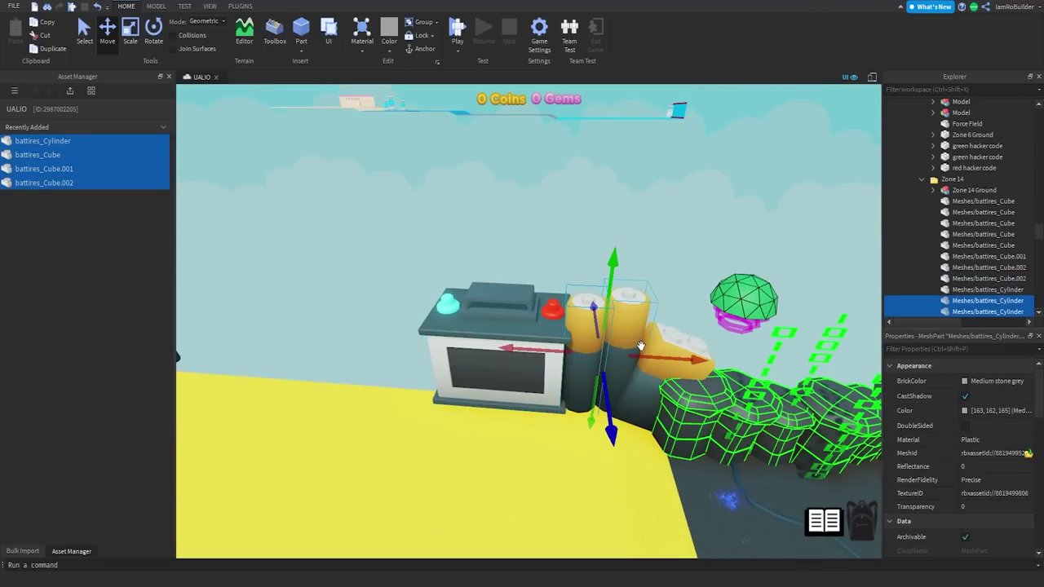
left_click_drag(626, 356, 400, 344)
right_click_drag(424, 339, 372, 330)
scroll(457, 330, "up", 2)
left_click(503, 329)
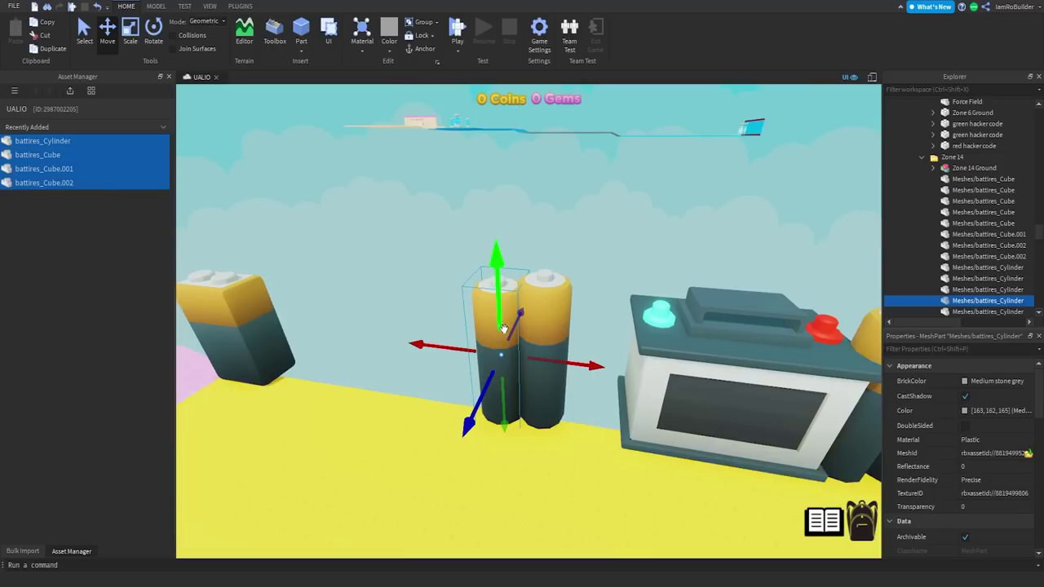
left_click_drag(565, 362, 644, 375)
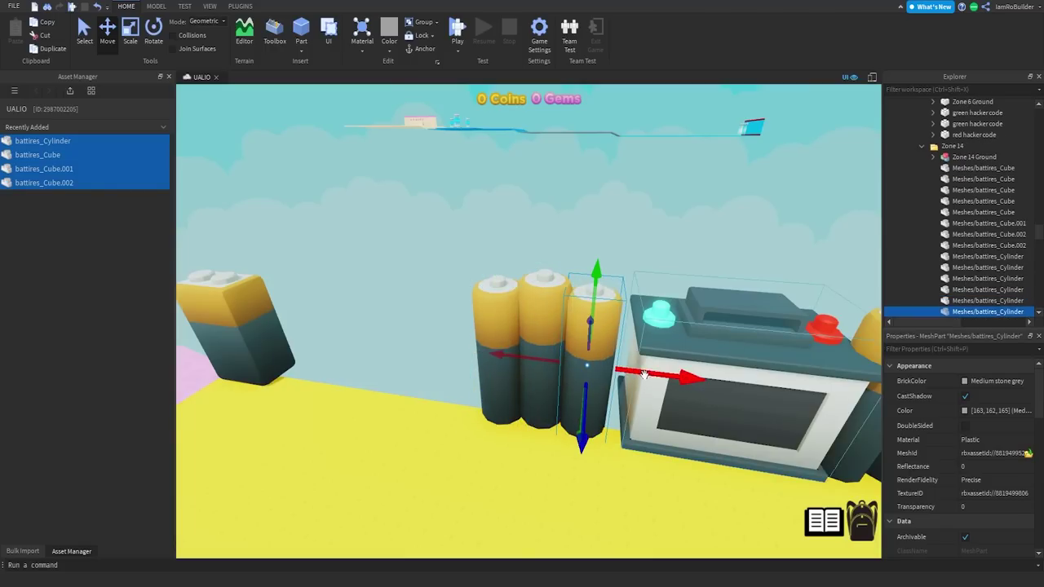
left_click_drag(581, 362, 597, 364)
Duplicate the large car battery and place the copy on the other side of the three cylinder batteries.
left_click(721, 367)
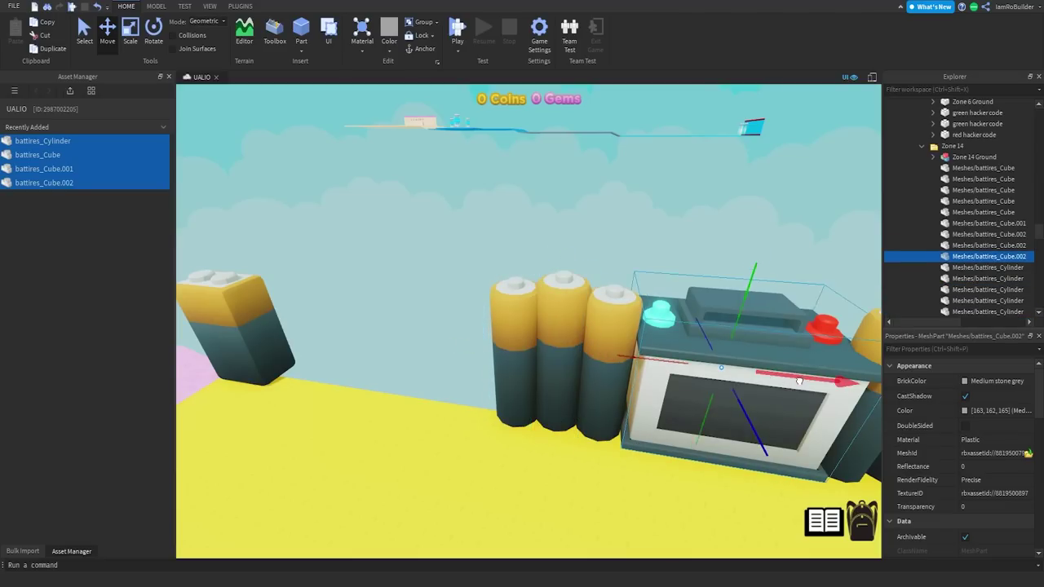
left_click_drag(799, 381, 558, 347)
right_click_drag(558, 347, 610, 359)
scroll(610, 359, "down", 2)
Duplicate the pair of cylinder batteries near the rock wall and place the copies between the second car battery and the pink-side corner battery.
left_click(681, 345)
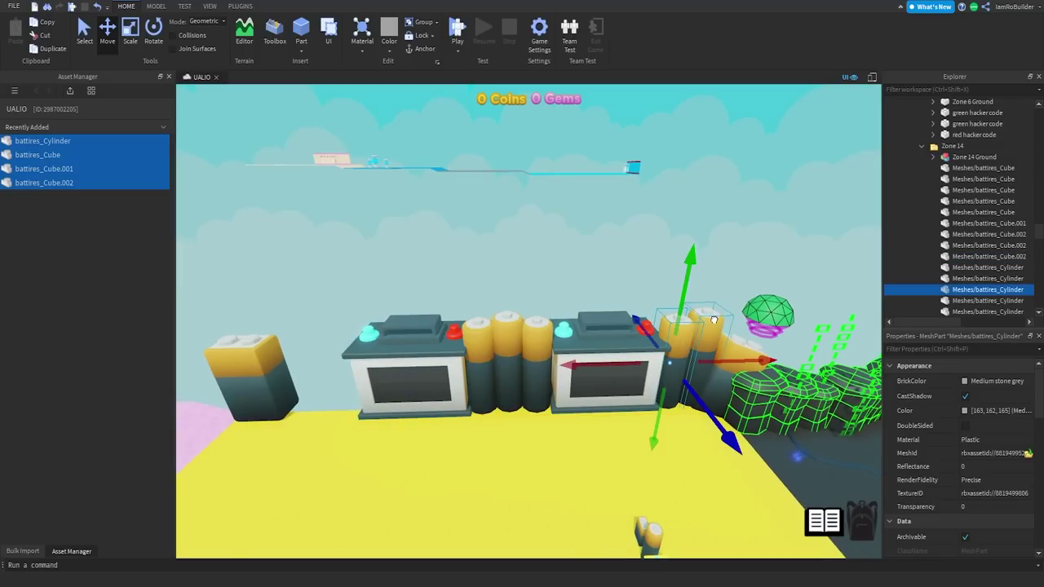
left_click(714, 320, "shift")
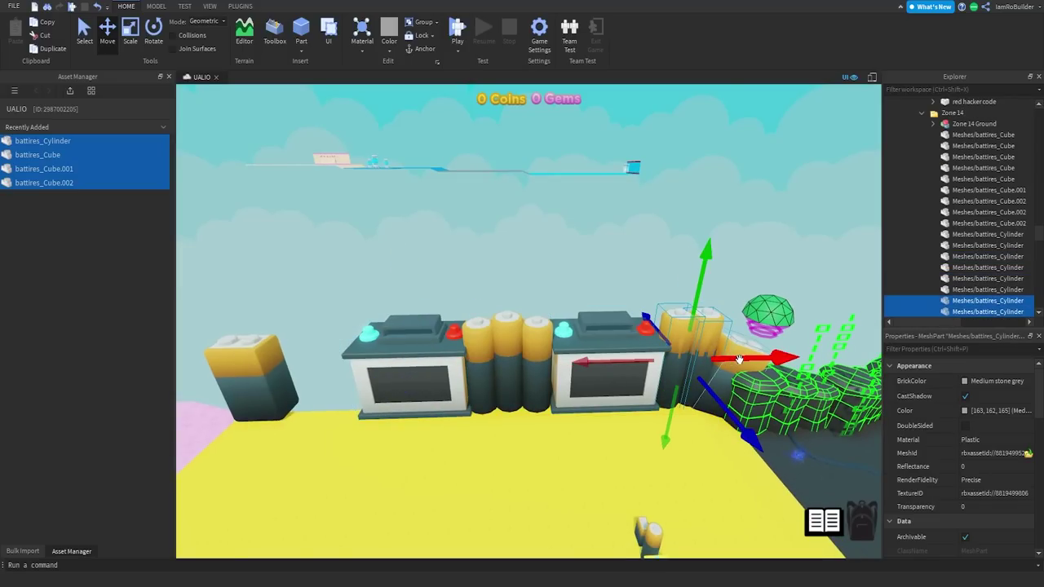
left_click_drag(722, 359, 426, 366)
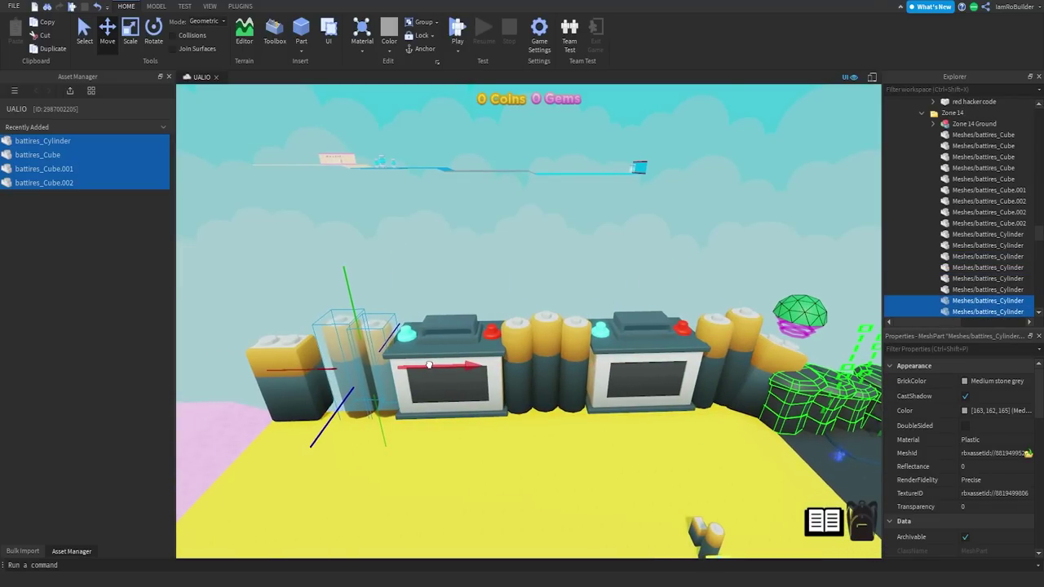
Select the nine car and cylinder batteries along the edge and stretch the row slightly to fill the space between the corner batteries.
scroll(430, 365, "up", 2)
right_click_drag(539, 400, 550, 403)
scroll(550, 403, "down", 3)
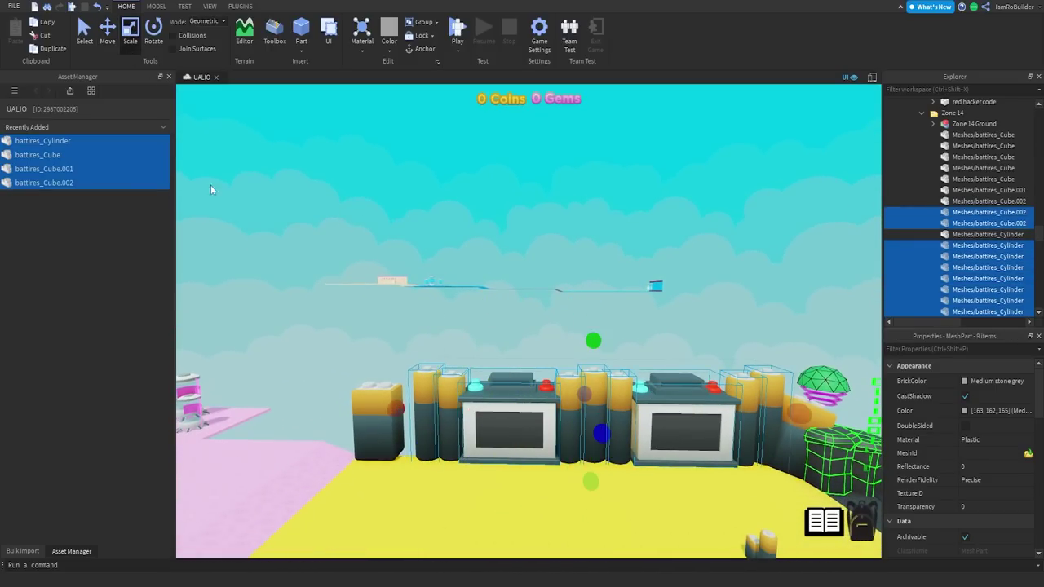
left_click_drag(398, 412, 385, 408)
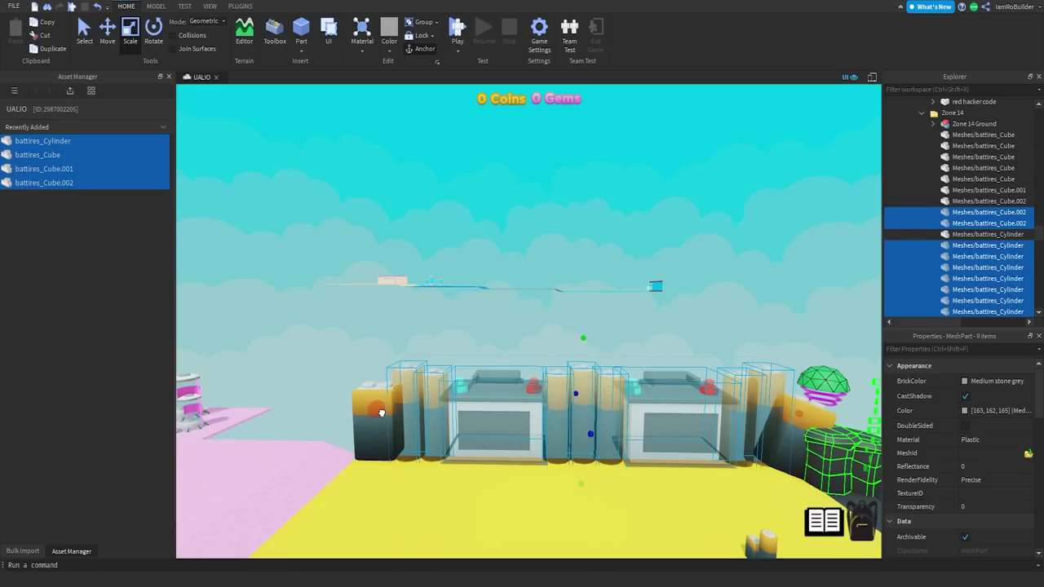
scroll(538, 389, "up", 5)
scroll(584, 313, "down", 10)
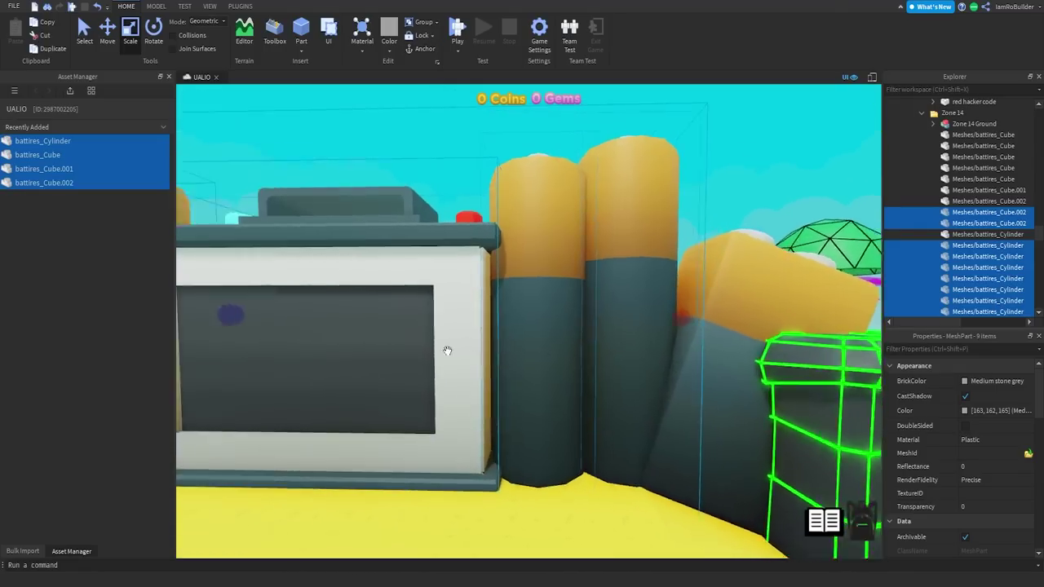
scroll(567, 279, "down", 3)
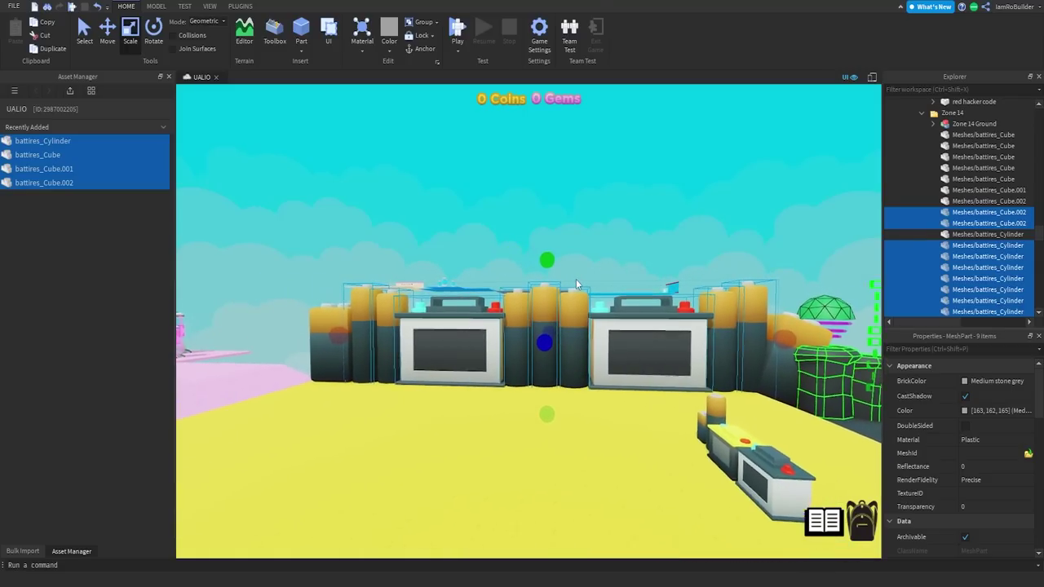
Duplicate the nine-battery row, rotate the copy 180 degrees, and align it along the opposite edge of the yellow floor.
scroll(576, 279, "up", 5)
right_click_drag(576, 279, 575, 279)
scroll(575, 279, "down", 5)
key("ctrl+d")
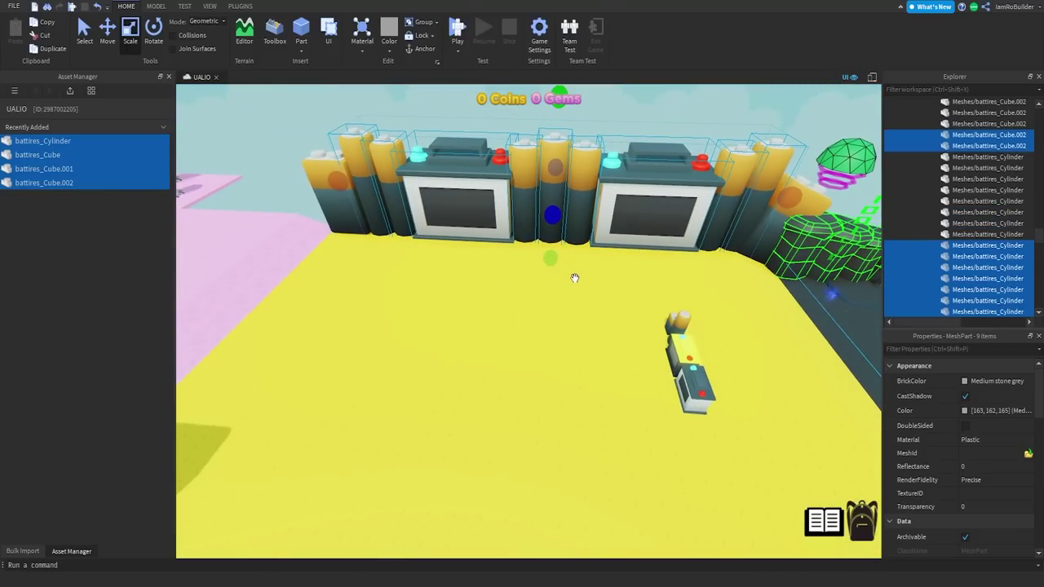
key("ctrl+r")
key("ctrl+r")
left_click(112, 31)
right_click_drag(489, 259, 490, 261)
scroll(489, 260, "down", 5)
left_click_drag(464, 243, 619, 433)
key("w")
right_click_drag(660, 383, 660, 384)
key("s")
left_click_drag(680, 246, 688, 251)
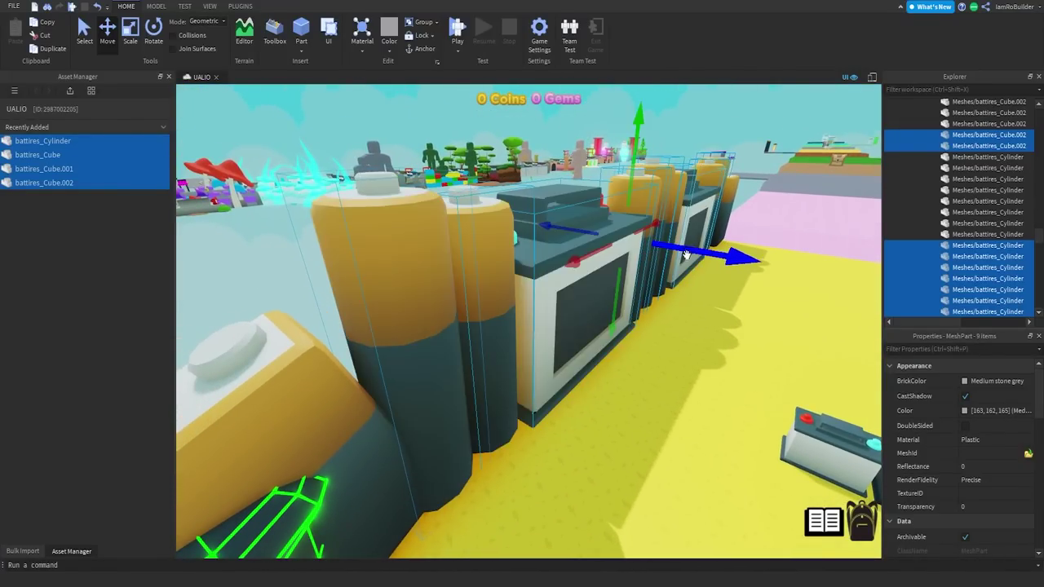
Examine the battery rows along both sides of the yellow floor from several angles.
key("w")
left_click(689, 252)
right_click_drag(689, 251, 689, 251)
key("w")
key("s")
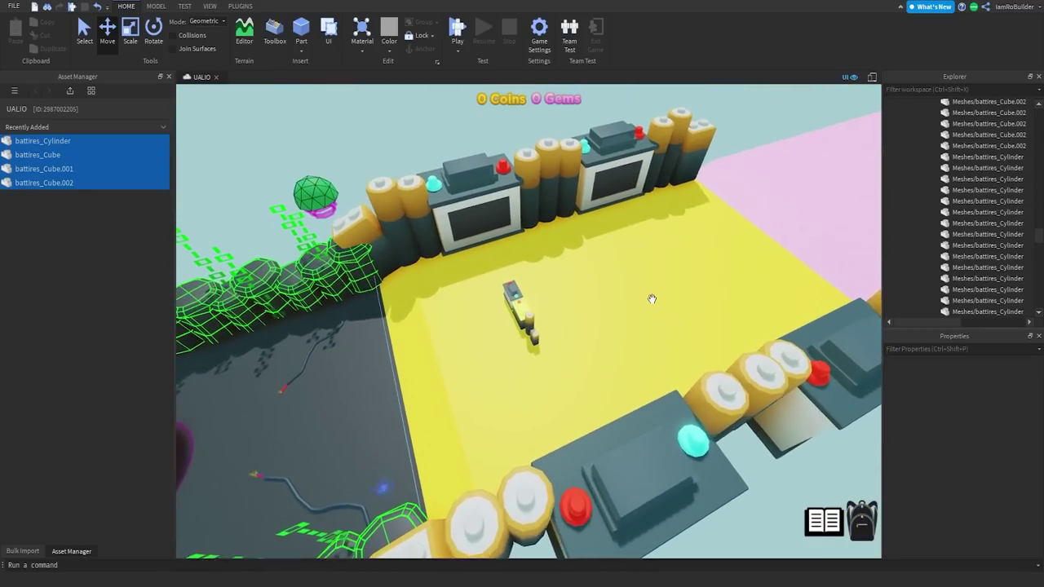
key("w")
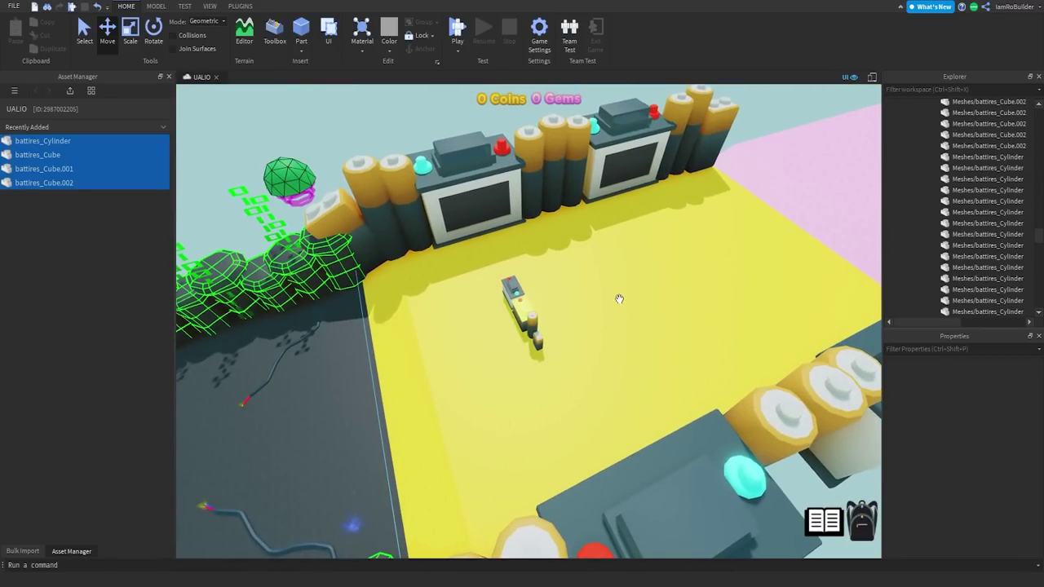
scroll(968, 169, "up", 2)
left_click(706, 305)
scroll(951, 207, "up", 2)
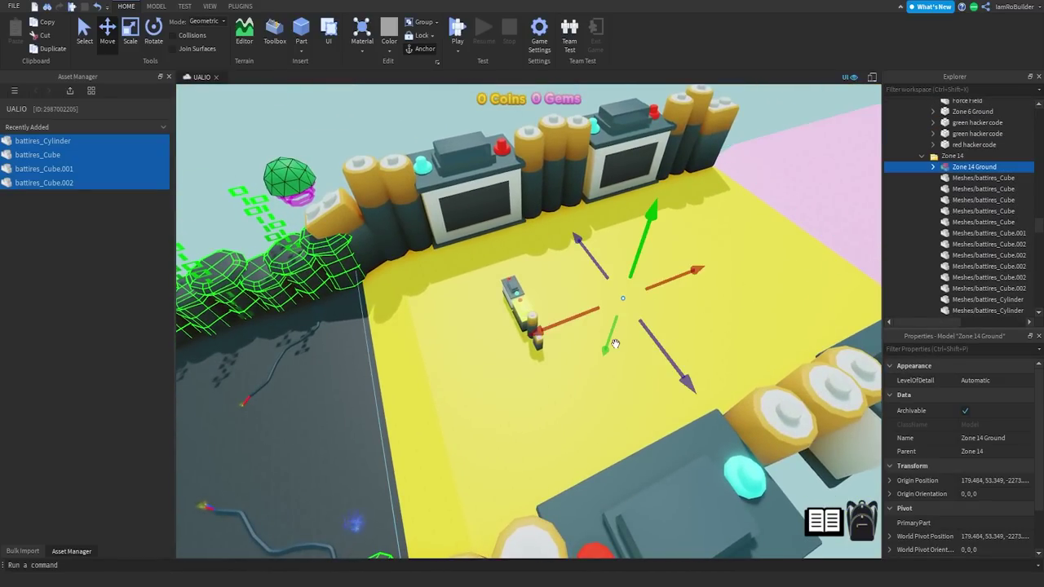
right_click_drag(620, 225, 620, 225)
key("w")
left_click(620, 225)
key("w")
key("s")
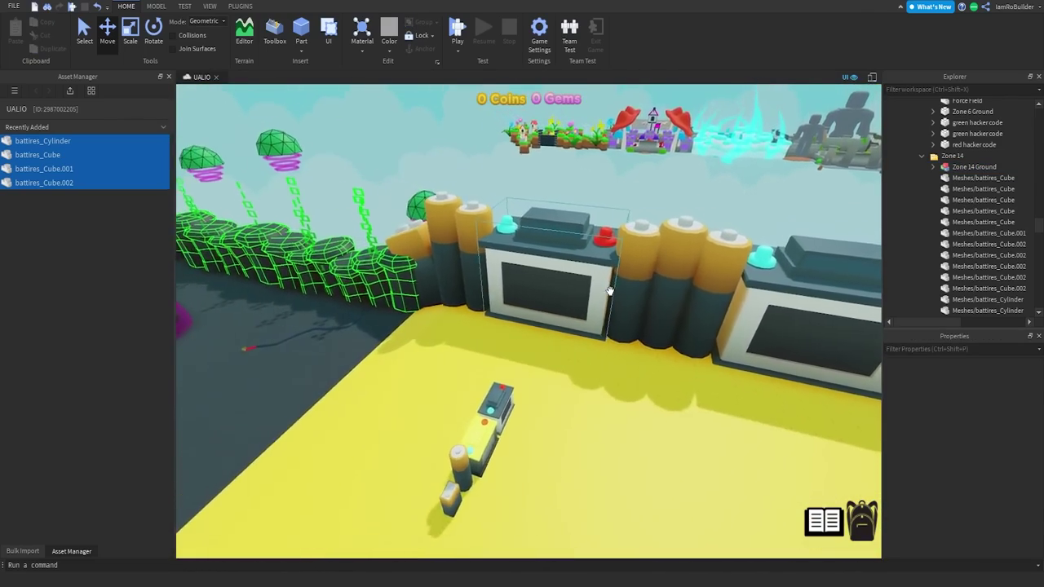
Delete the three middle cylinder batteries and the car battery next to them on the pink-zone side from one side row.
right_click_drag(608, 294, 608, 295)
key("w")
left_click(518, 294)
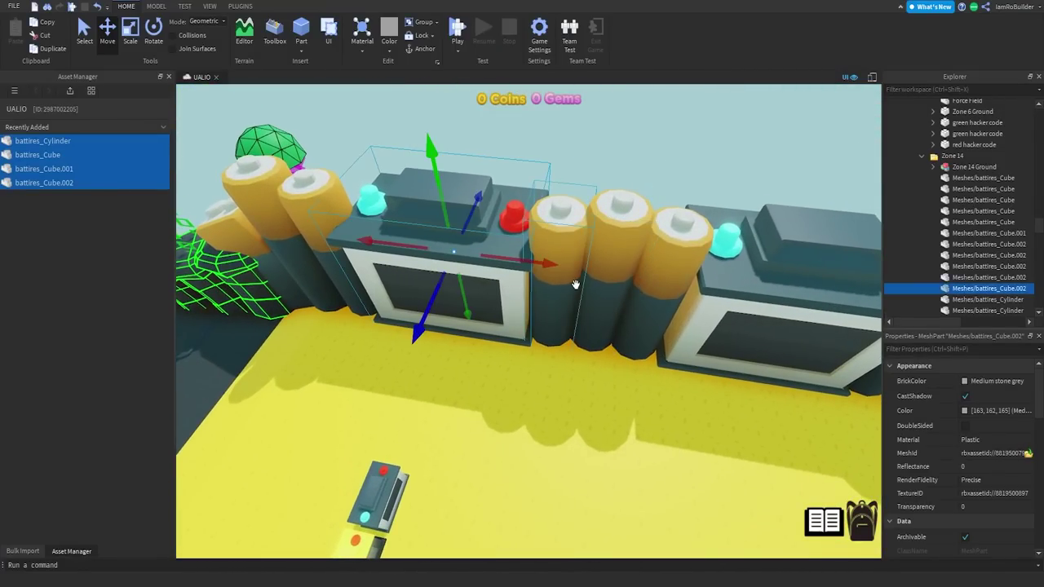
left_click(558, 287)
left_click(617, 273, "shift")
left_click(683, 265, "shift")
left_click(742, 288, "shift")
right_click_drag(742, 289, 725, 289)
key("Delete")
Duplicate the rectangular battery at the pink-side corner and place the copy on the other side of the two cylinder batteries.
key("w")
left_click(732, 365)
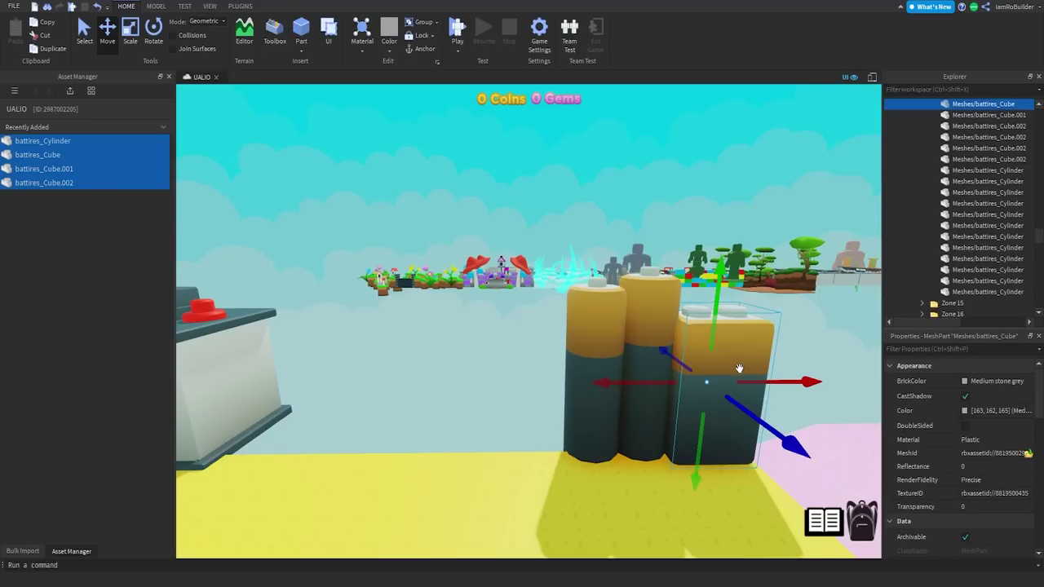
left_click_drag(775, 383, 594, 383)
Turn the rectangular battery copy slightly about its vertical axis and scale it up taller than the neighbouring cylinders.
key("ctrl+4")
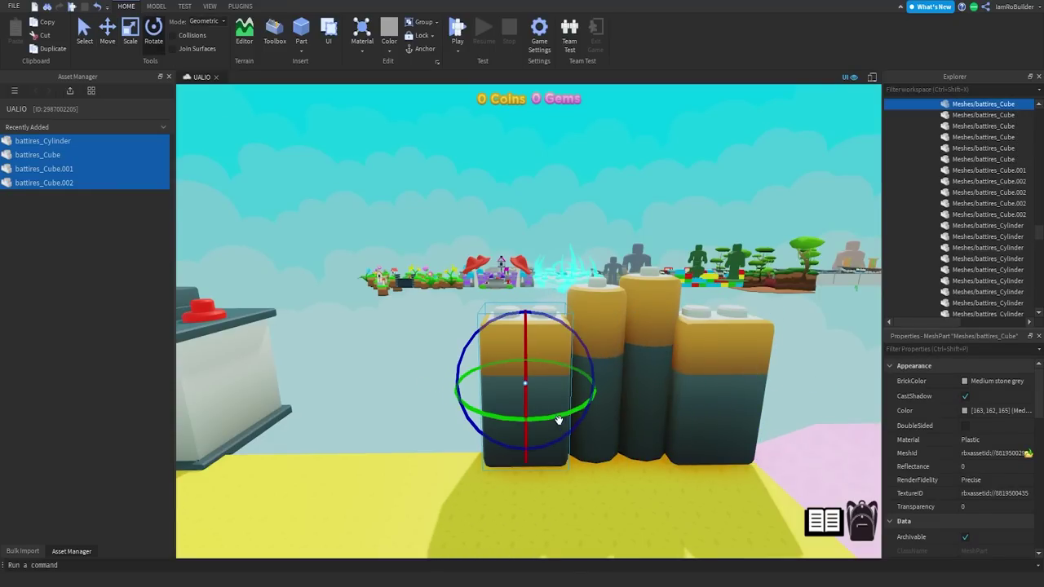
left_click_drag(558, 420, 530, 400)
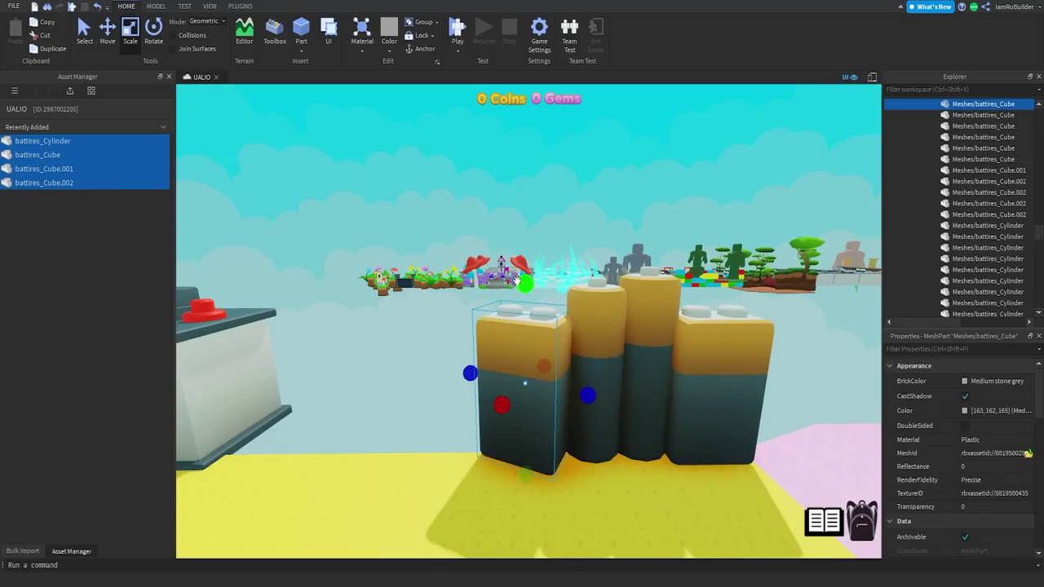
left_click_drag(523, 283, 526, 213, "shift")
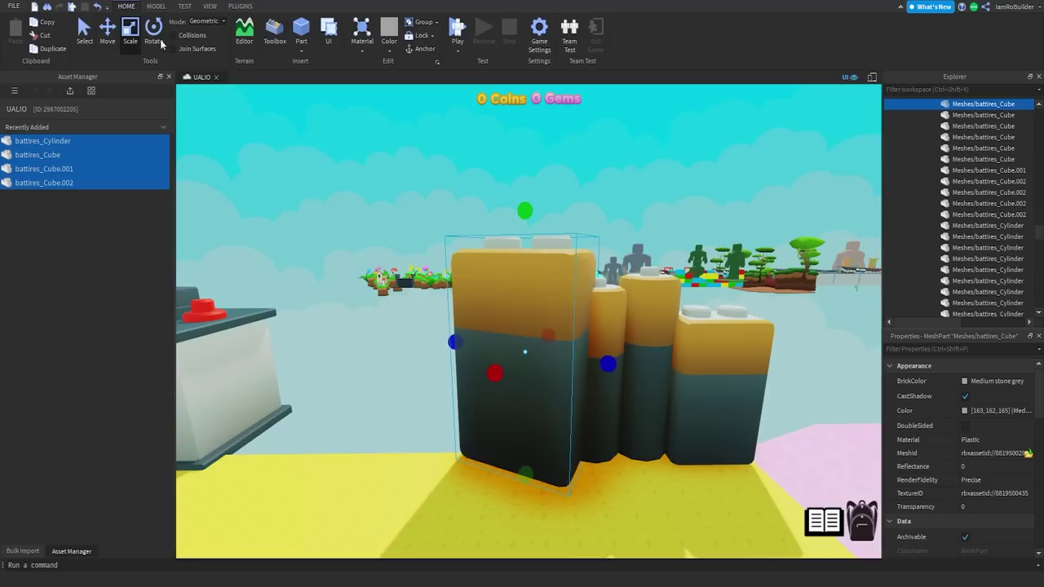
Move the tall rectangular battery back toward the yellow floor's outer edge, in line with the cylinders.
left_click(104, 29)
right_click_drag(498, 218, 501, 216)
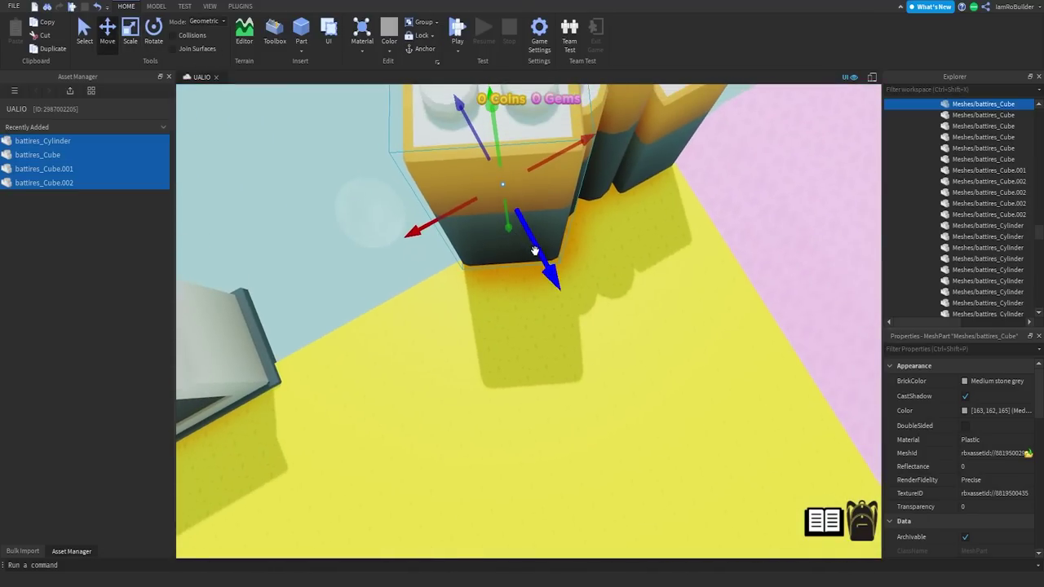
left_click_drag(535, 251, 518, 227)
left_click_drag(558, 125, 560, 121)
right_click_drag(576, 184, 588, 199)
Duplicate the tall rectangular battery and place the copy beside the car battery on the other side of the gap.
left_click_drag(642, 222, 366, 235)
right_click_drag(395, 245, 398, 243)
scroll(398, 243, "up", 4)
scroll(397, 243, "down", 4)
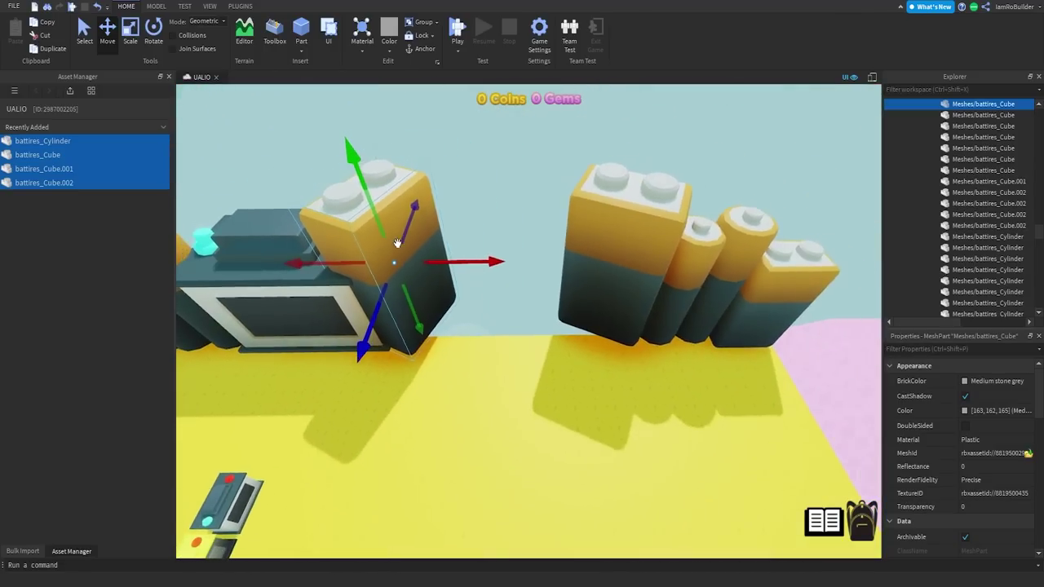
scroll(398, 244, "down", 1)
Turn the rectangular battery copy about its vertical axis and nudge it close to the car battery's side.
key("ctrl+4")
left_click_drag(434, 310, 369, 327)
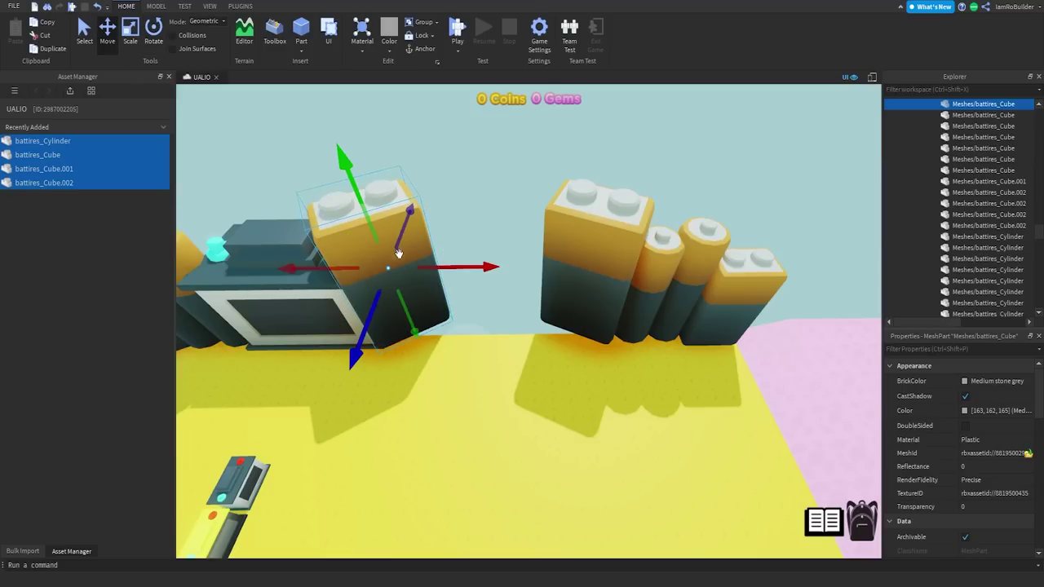
right_click_drag(399, 253, 399, 253)
left_click_drag(592, 280, 619, 276)
left_click_drag(580, 339, 584, 348)
key("d")
Examine the opening between the two tall rectangular batteries from floor level and from above.
left_click(659, 341)
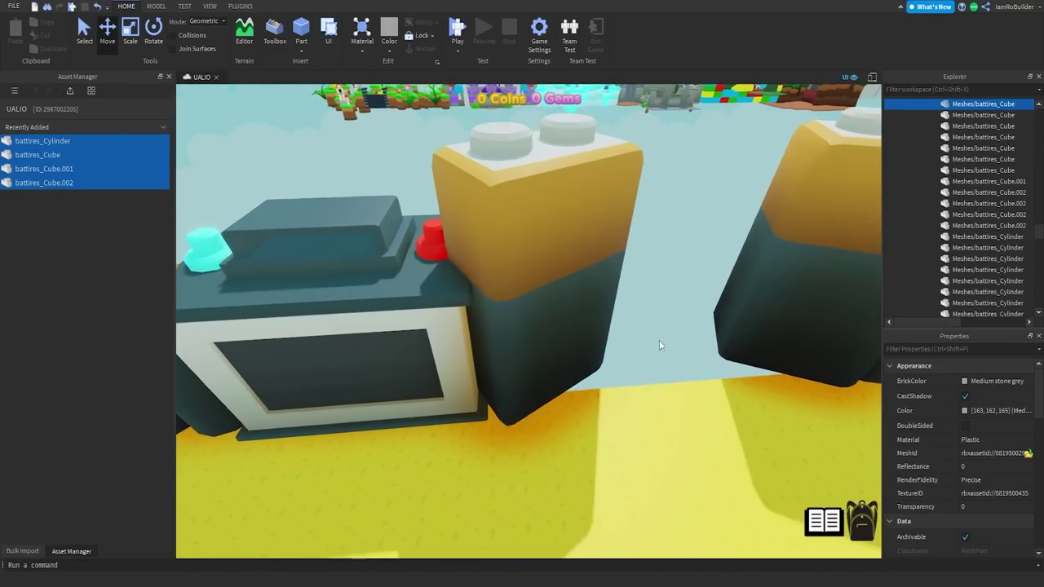
right_click_drag(648, 358, 647, 357)
left_click(662, 318)
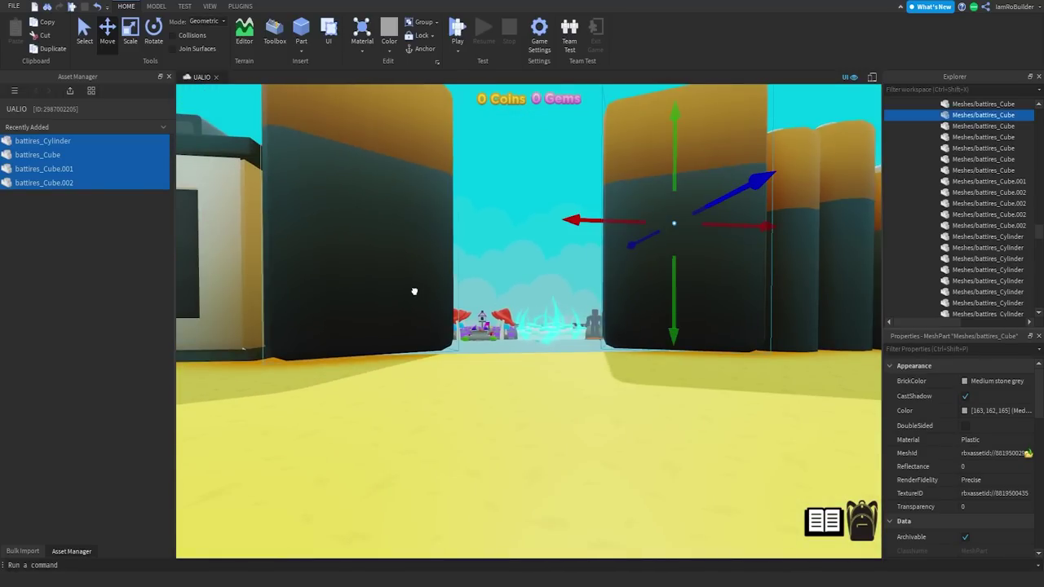
left_click_drag(535, 321, 536, 328)
key("w")
right_click_drag(552, 324, 551, 324)
key("s")
scroll(553, 323, "down", 10)
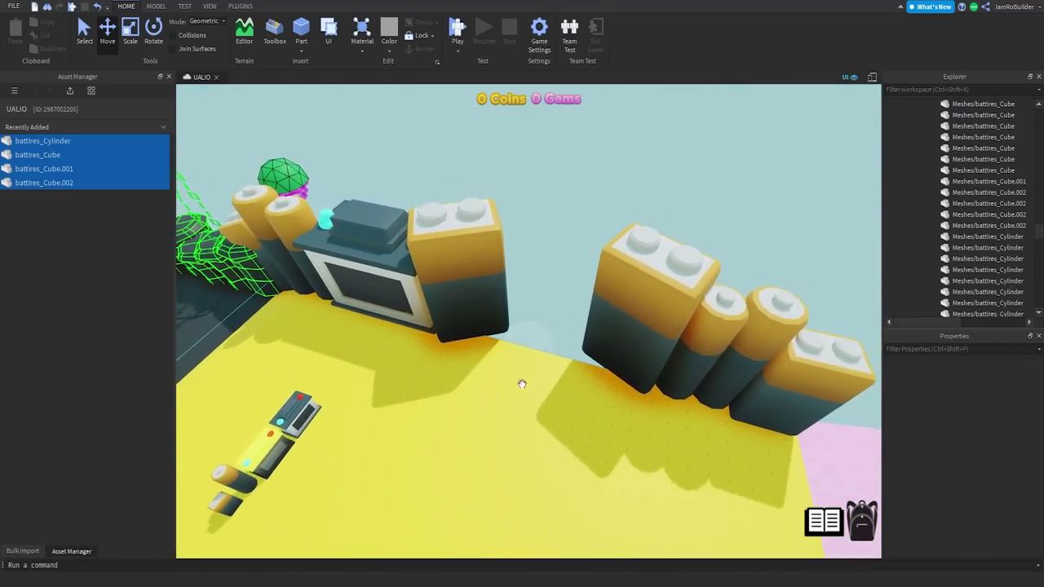
Duplicate the yellow floor part and shift the copy outward past the edge with the two tall rectangular batteries.
left_click(524, 390)
left_click(530, 388)
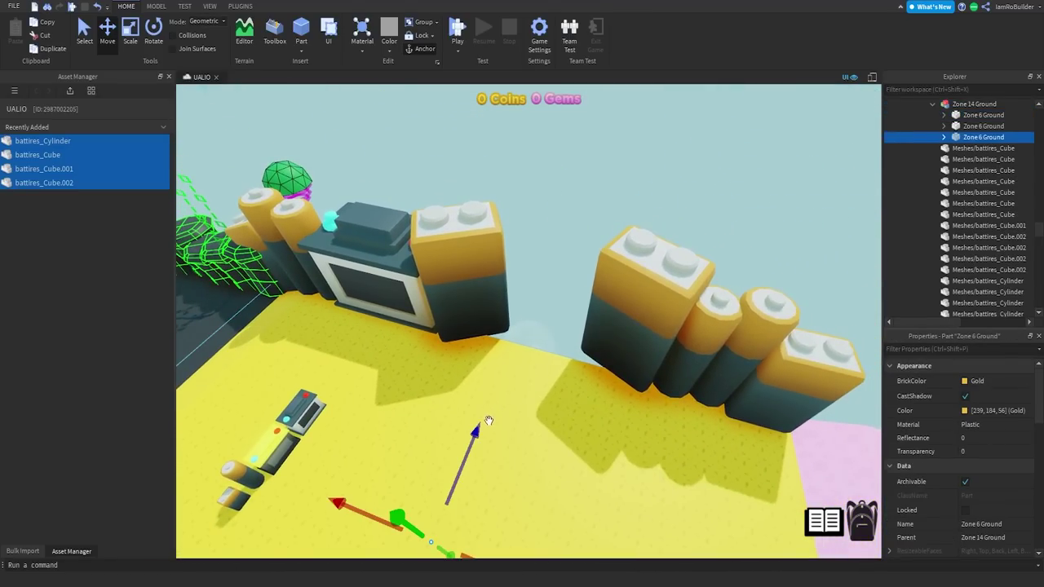
left_click_drag(489, 421, 520, 330)
right_click_drag(238, 160, 505, 371)
scroll(506, 370, "down", 2)
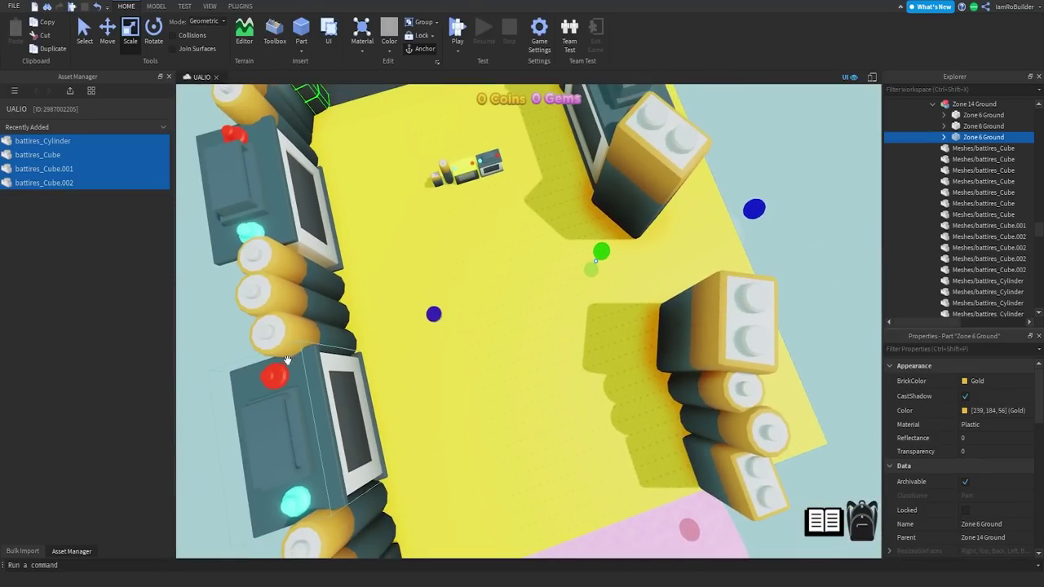
Scale the floor copy down into a narrow ledge extending outward from the opening between the two rectangular batteries.
left_click_drag(284, 387, 506, 384)
left_click(602, 245)
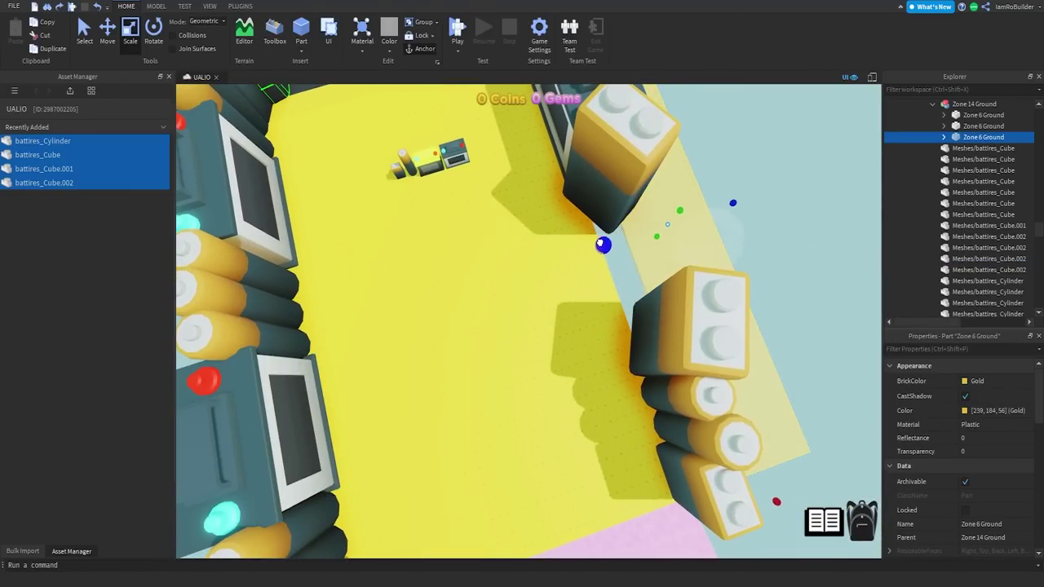
left_click_drag(575, 250, 572, 252)
right_click_drag(572, 253, 694, 214)
left_click_drag(633, 204, 593, 202)
scroll(530, 250, "up", 3)
right_click_drag(530, 249, 588, 270)
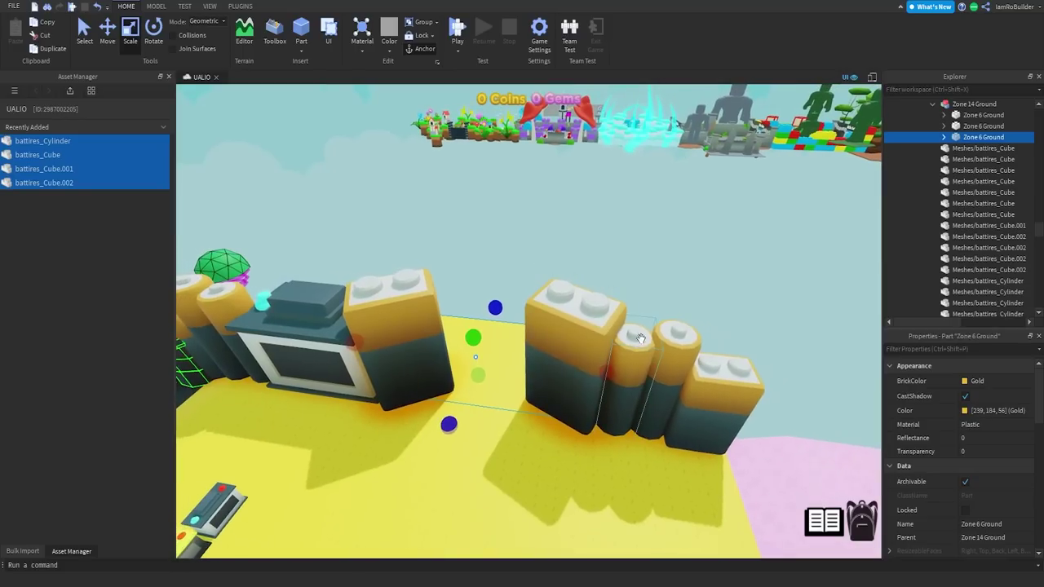
Delete the shorter cylinder beside the pink-side tall rectangular battery and move that battery against the remaining cylinder.
left_click(654, 356)
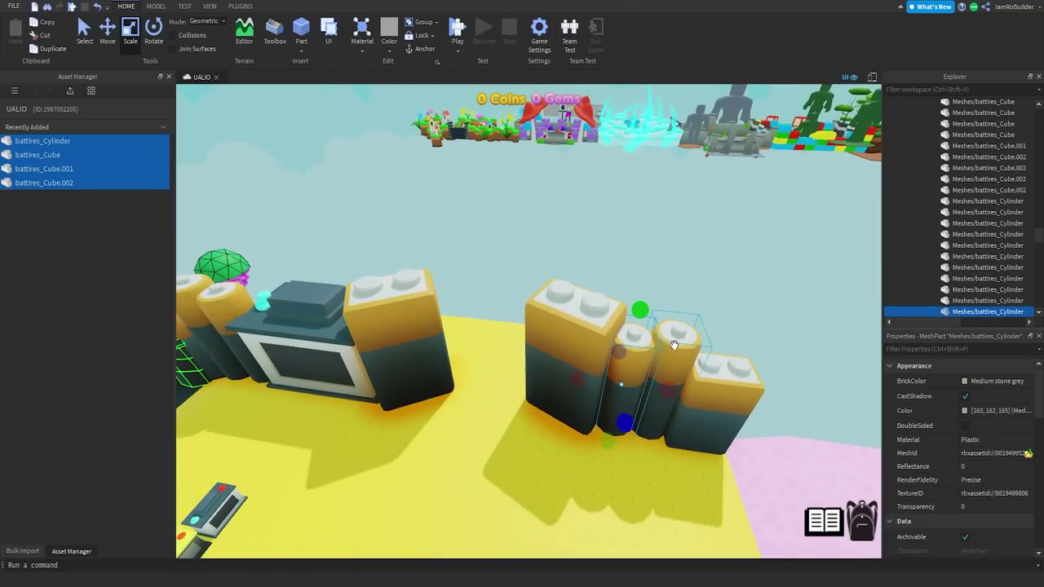
key("Delete")
left_click(612, 349)
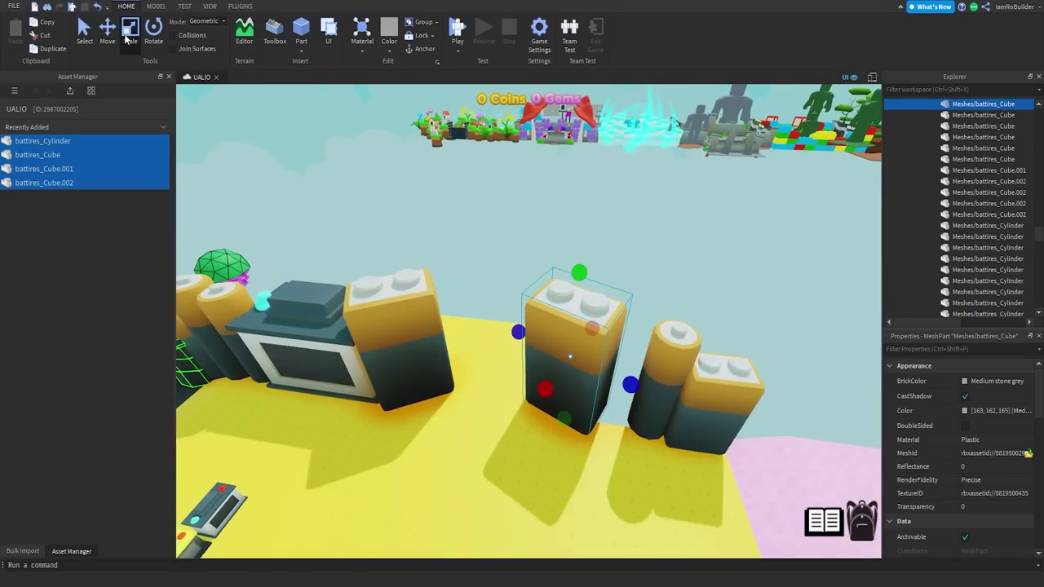
left_click_drag(590, 337, 633, 345)
Delete the car battery on the opening's other side and slide the adjacent rectangular battery toward the cylinders.
right_click_drag(454, 354, 460, 354)
left_click(461, 353)
key("Delete")
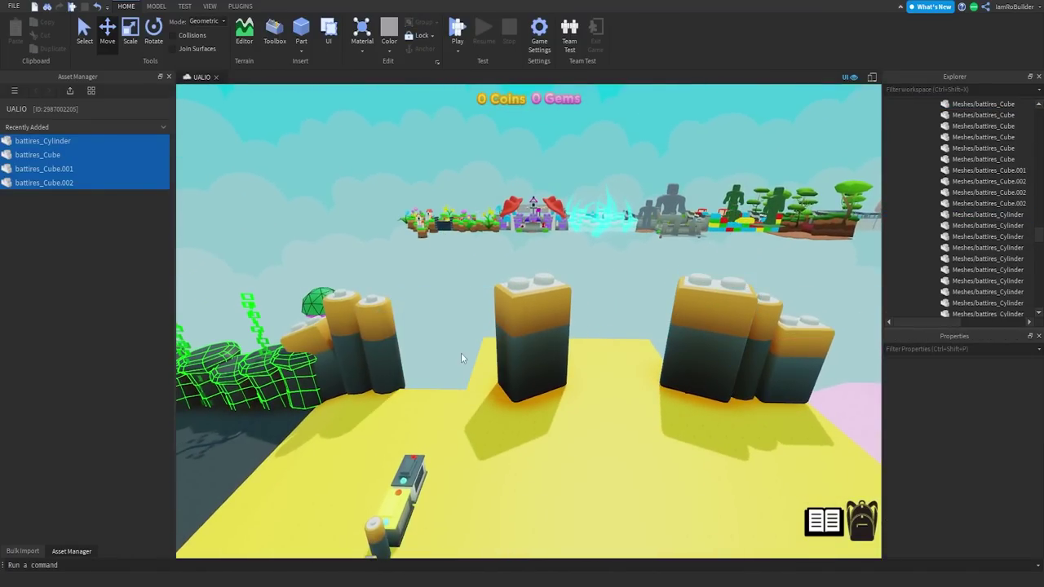
left_click(500, 347)
left_click_drag(485, 337, 445, 337)
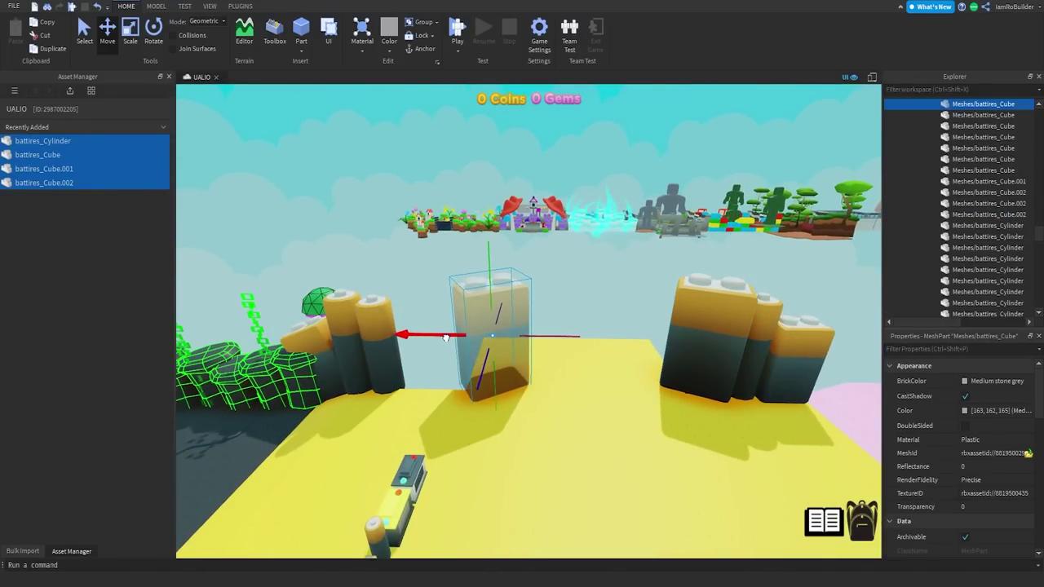
left_click_drag(482, 368, 478, 379)
left_click_drag(551, 339, 539, 337)
Duplicate the two cylinder batteries and place the copies in the space before the tall rectangular battery.
key("w")
right_click_drag(550, 348, 542, 295)
left_click_drag(541, 292, 544, 289)
right_click_drag(544, 289, 643, 337)
key("w")
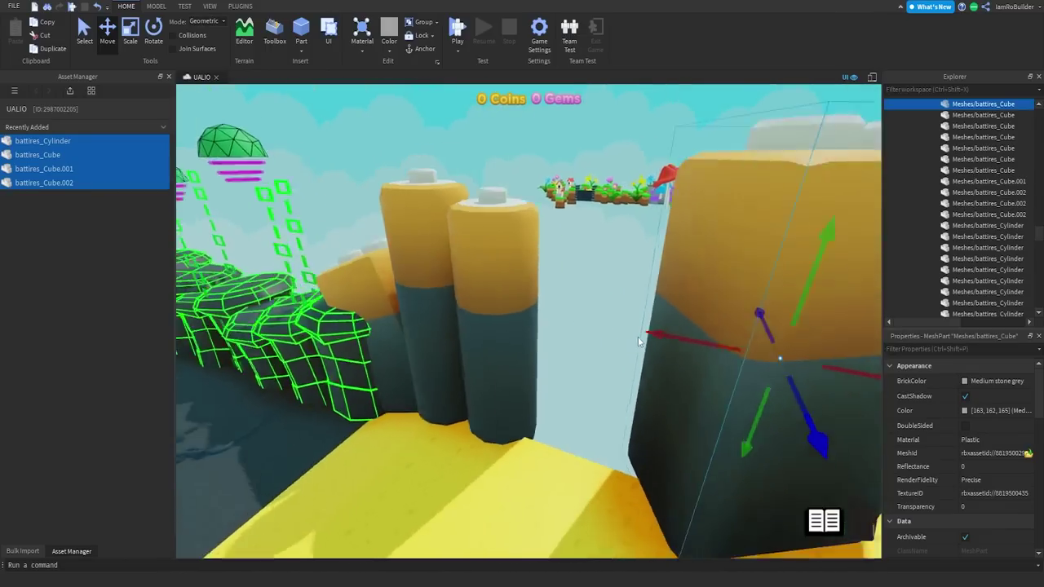
scroll(643, 338, "down", 3)
left_click(518, 315)
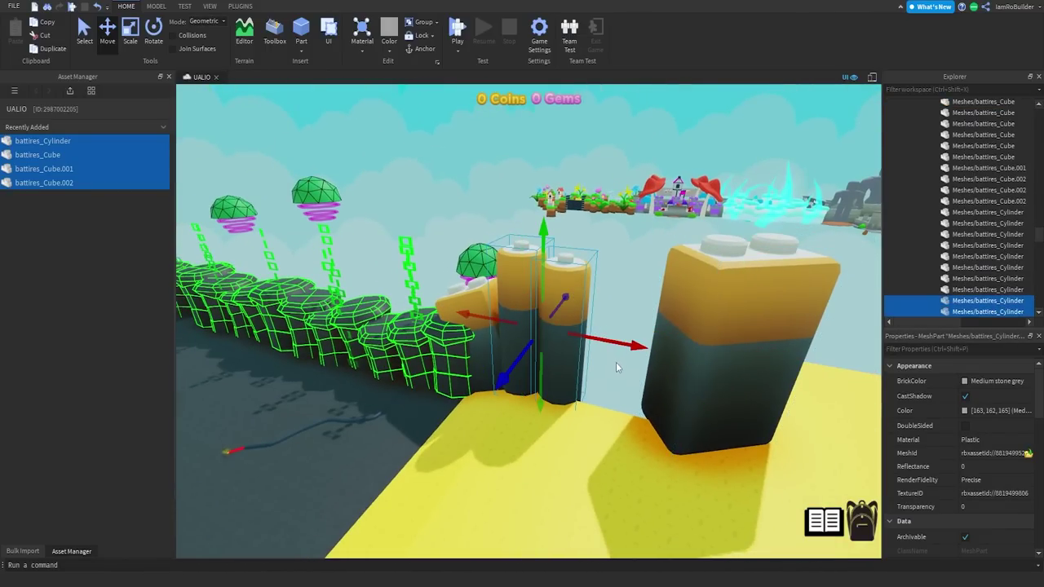
key("ctrl+d")
left_click_drag(624, 345, 695, 357)
Select all four cylinder batteries in this row and shift them slightly away from the rectangular battery.
right_click_drag(505, 342, 512, 338)
key("w")
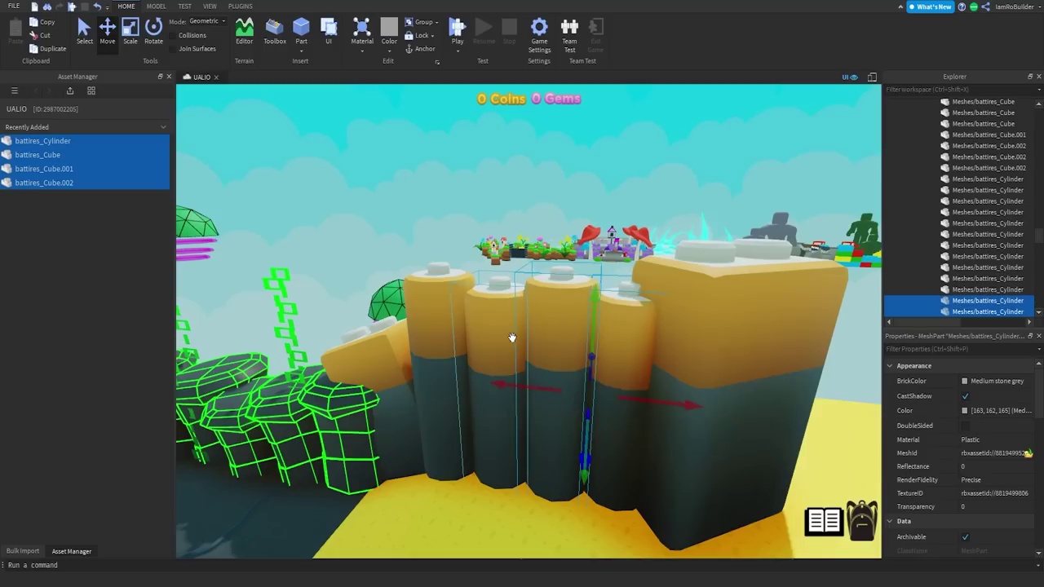
left_click_drag(608, 396, 601, 395)
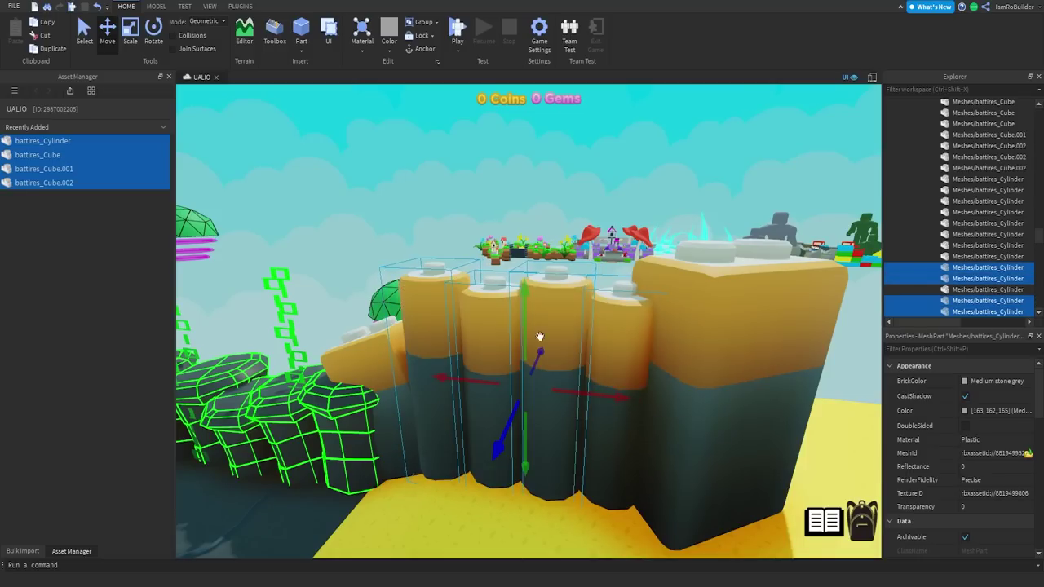
left_click(566, 443)
Nudge the tall rectangular battery on the pink-zone side of the opening toward the floor's outer edge.
right_click_drag(567, 443, 599, 408)
key("w")
left_click(599, 409)
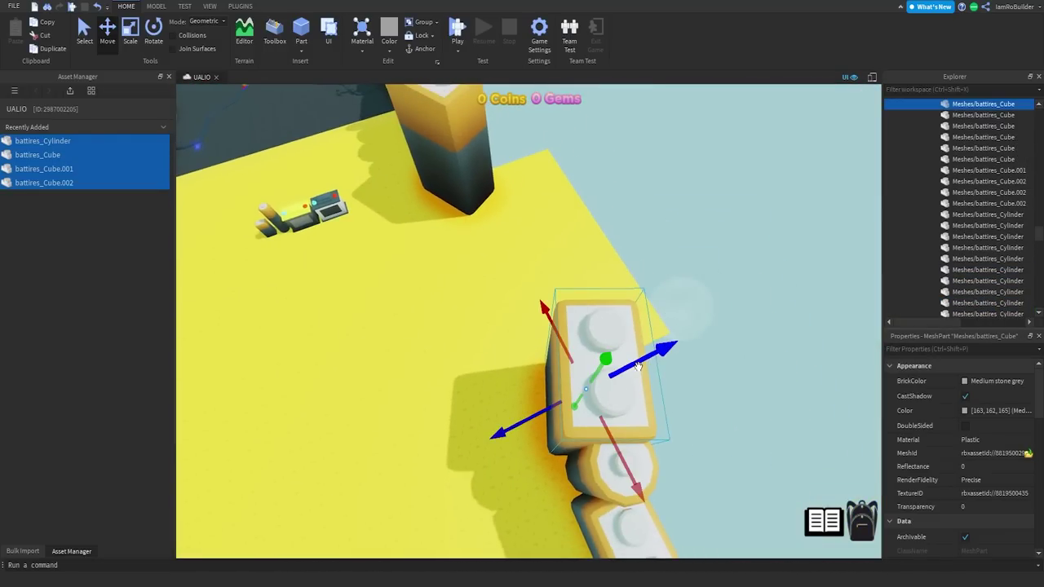
left_click_drag(607, 453, 609, 456)
left_click(749, 459)
Push the other tall rectangular battery back in line with the four cylinders and close up against them.
right_click_drag(664, 453, 663, 455)
key("w")
key("w")
left_click(578, 285)
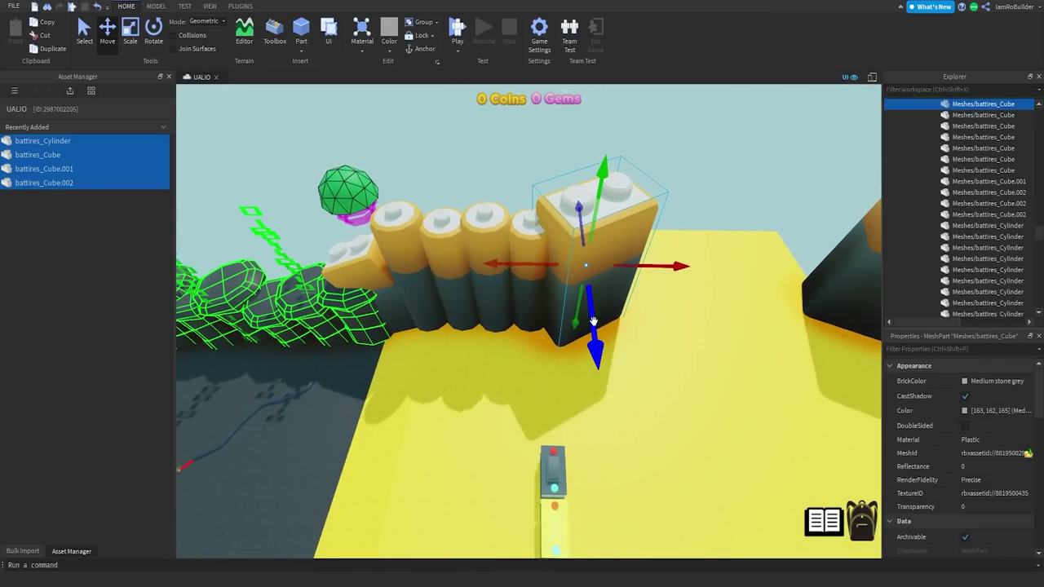
left_click_drag(593, 321, 587, 307)
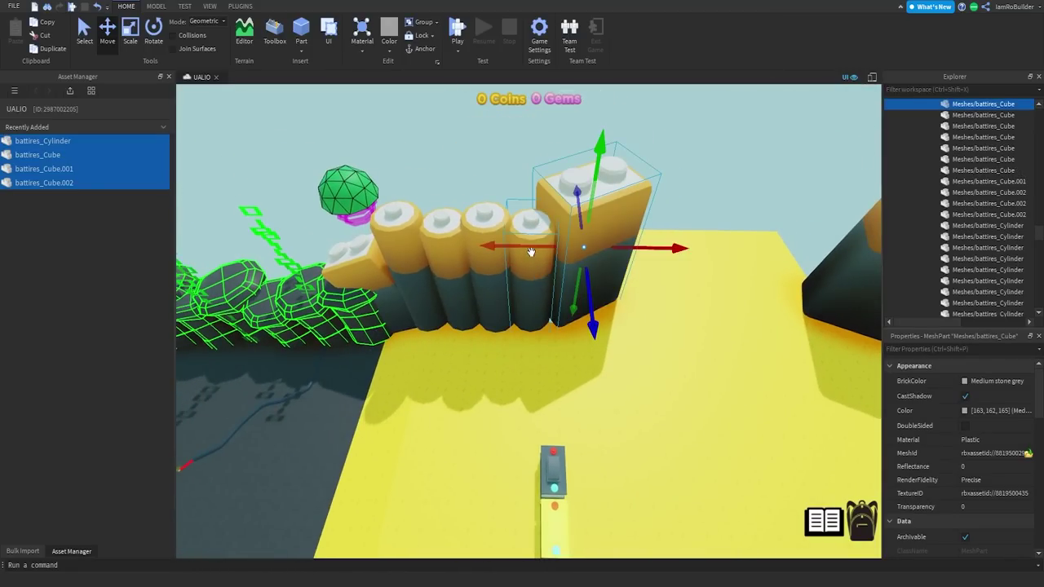
left_click_drag(530, 252, 524, 249)
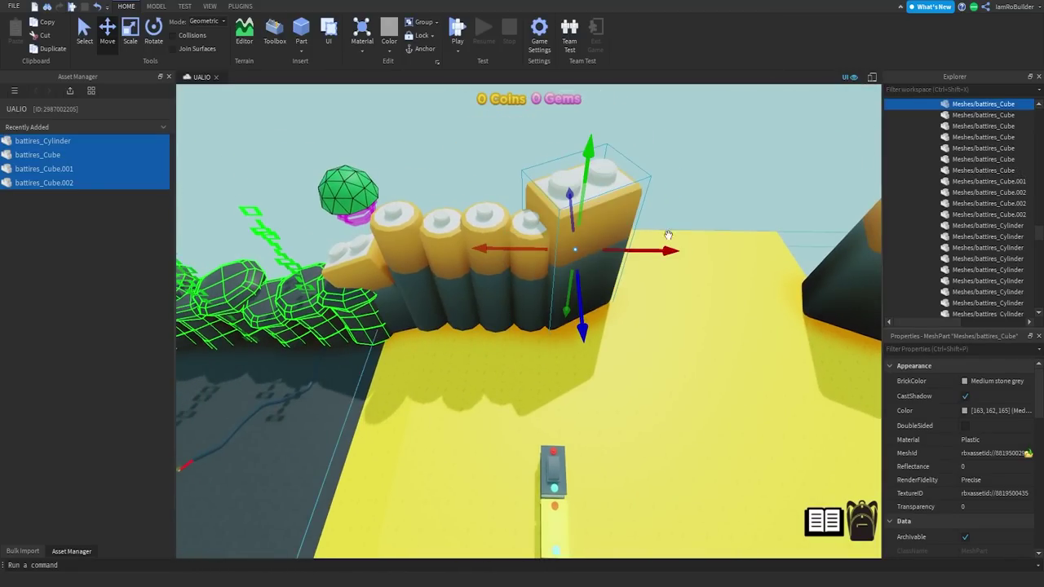
Delete the car battery nearest the pink zone from the row on the opposite side of the floor.
left_click(524, 363)
right_click_drag(524, 363, 524, 360)
key("w")
left_click(535, 340)
key("Delete")
Move the small yellow car battery into the empty space in the opposite row and rotate it to match the row.
right_click_drag(558, 311, 557, 310)
left_click_drag(482, 176, 254, 287)
right_click_drag(255, 287, 255, 287)
left_click(153, 39)
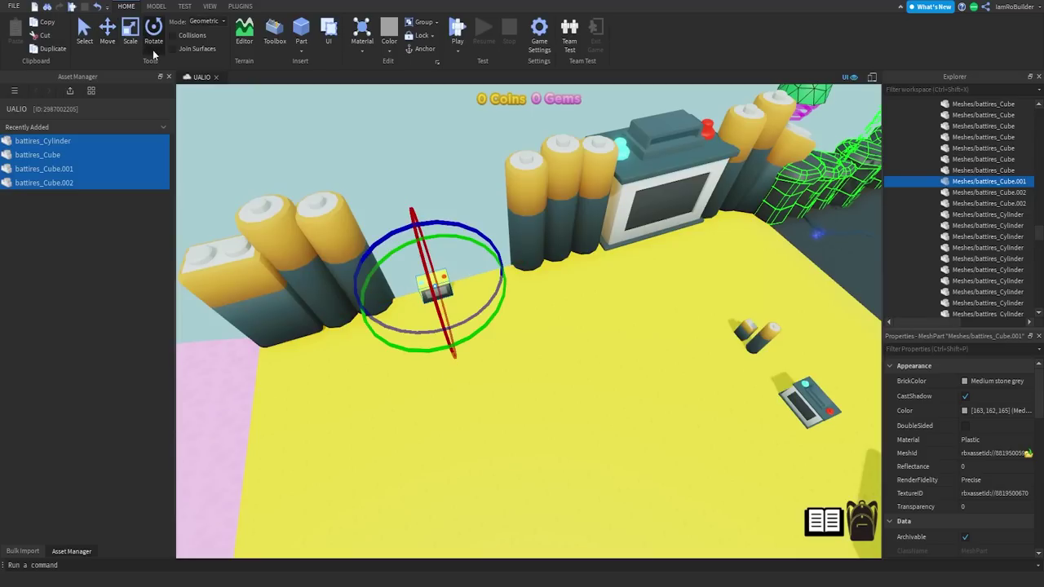
left_click_drag(425, 260, 408, 143, "shift")
Fit the enlarged yellow car battery between the cylinders and adjust its distance from the floor's edge.
left_click(107, 33)
right_click_drag(466, 335, 466, 335)
key("w")
scroll(465, 335, "up", 5)
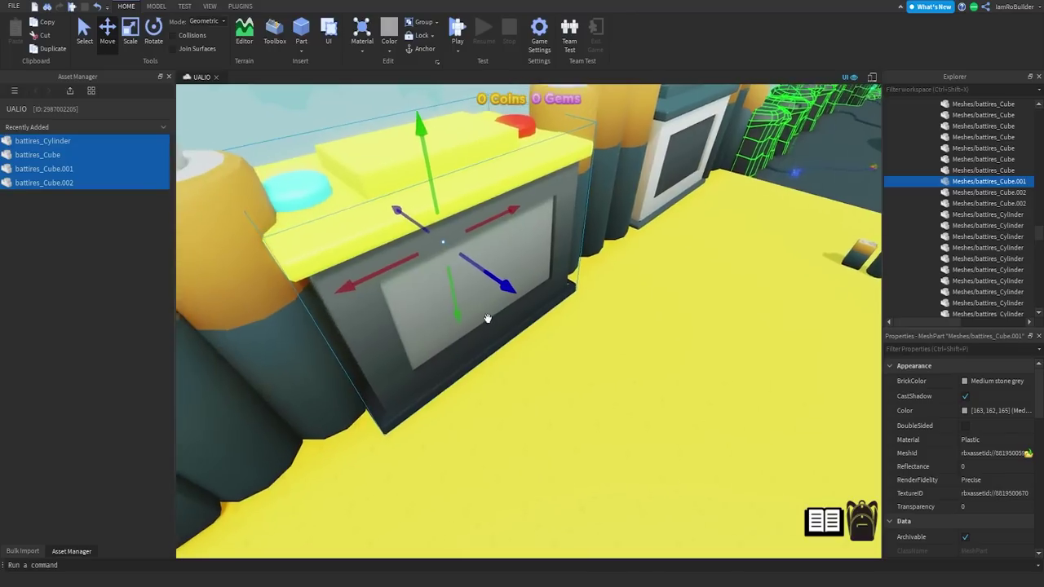
left_click_drag(503, 323, 520, 297)
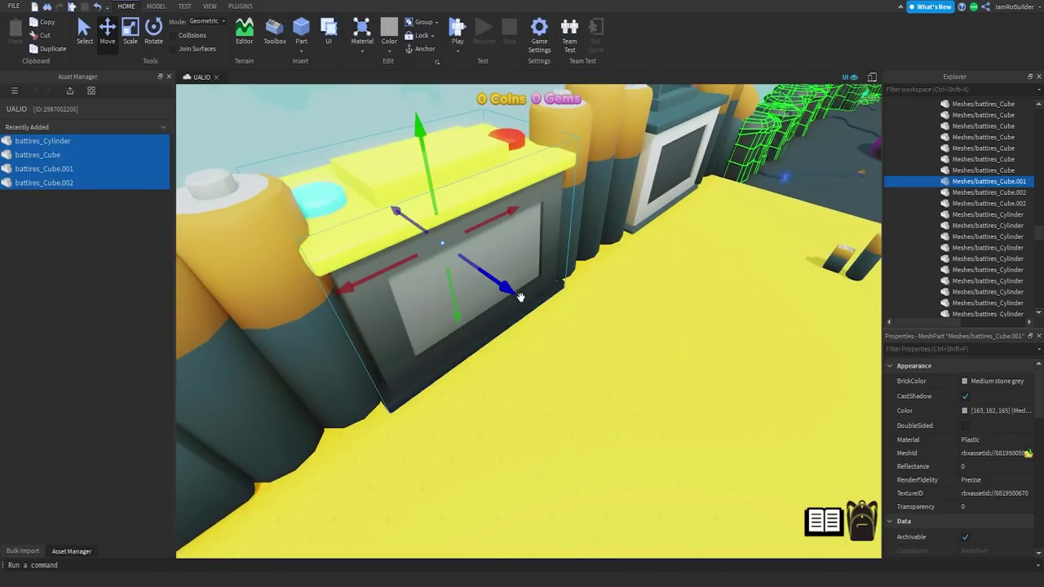
left_click(559, 348)
right_click_drag(560, 349, 559, 349)
key("s")
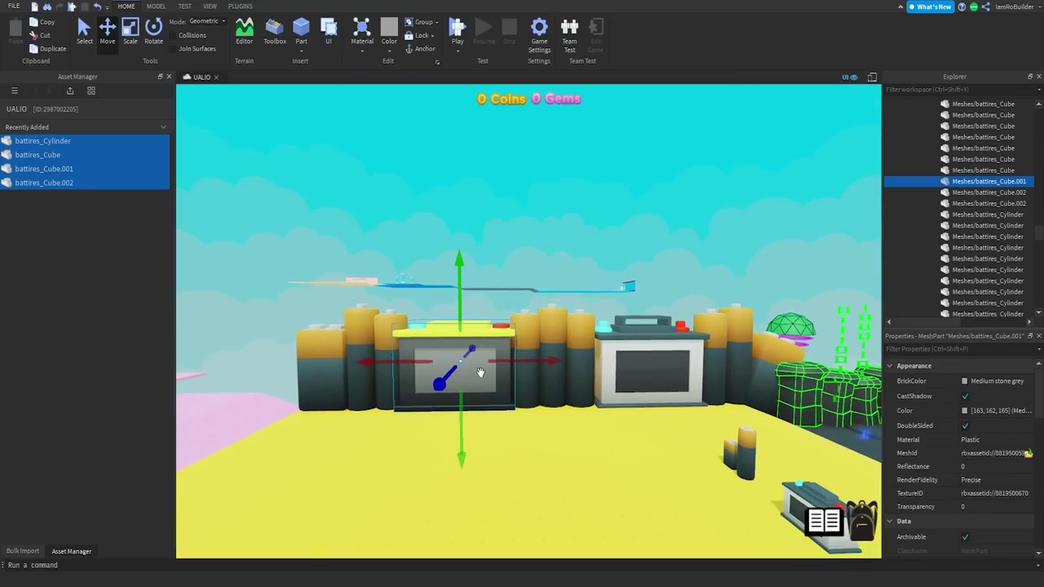
Delete the yellow car battery and fill its place with a copy of the white car battery from the same row.
key("Delete")
left_click(662, 371)
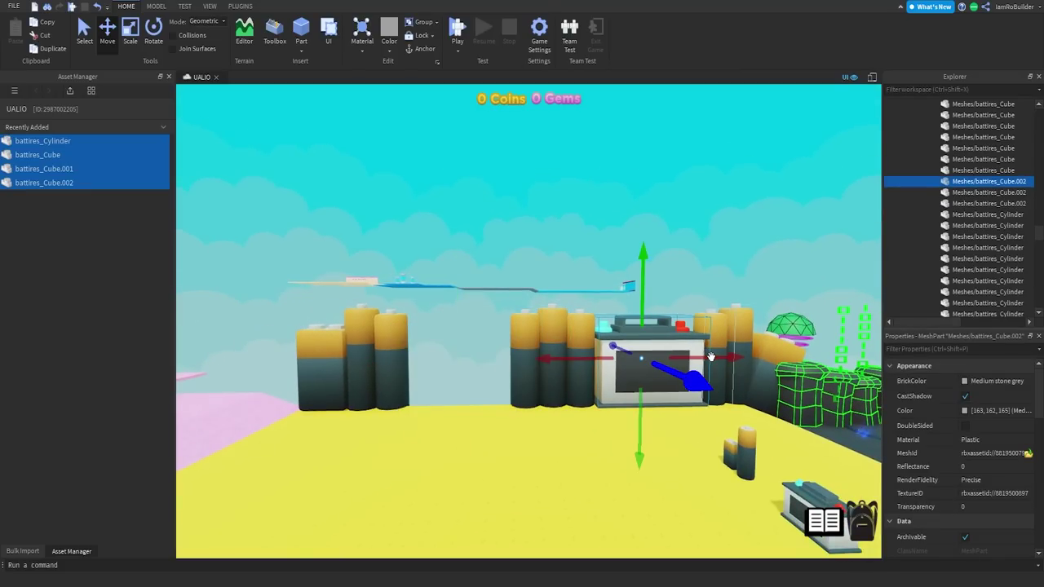
key("a")
left_click_drag(695, 380, 418, 358)
key("ctrl+z")
key("a")
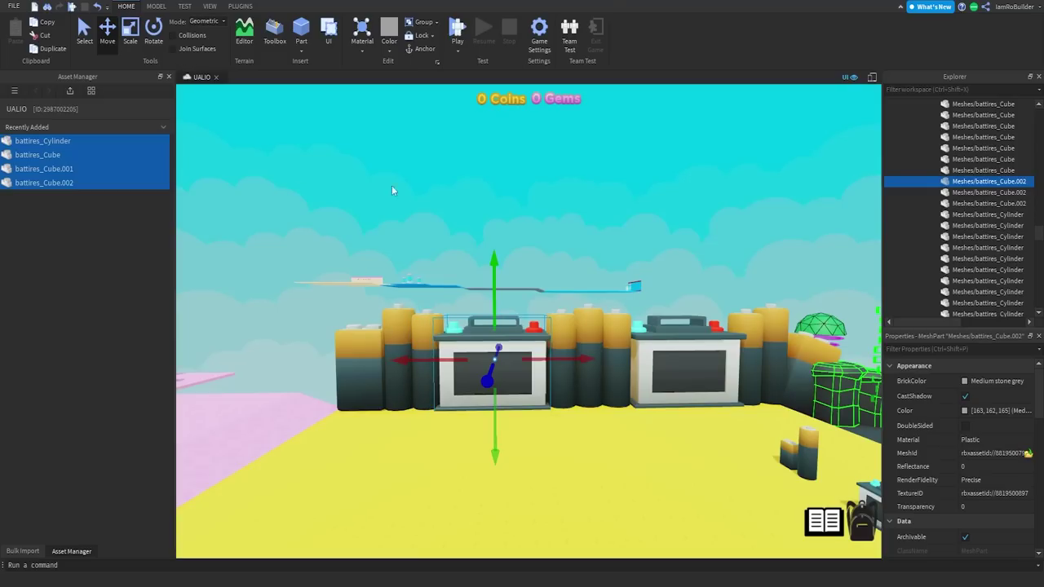
Tilt the car battery copy sideways and adjust its height so its lower corner sinks into the floor.
left_click_drag(492, 279, 284, 197)
left_click(102, 39)
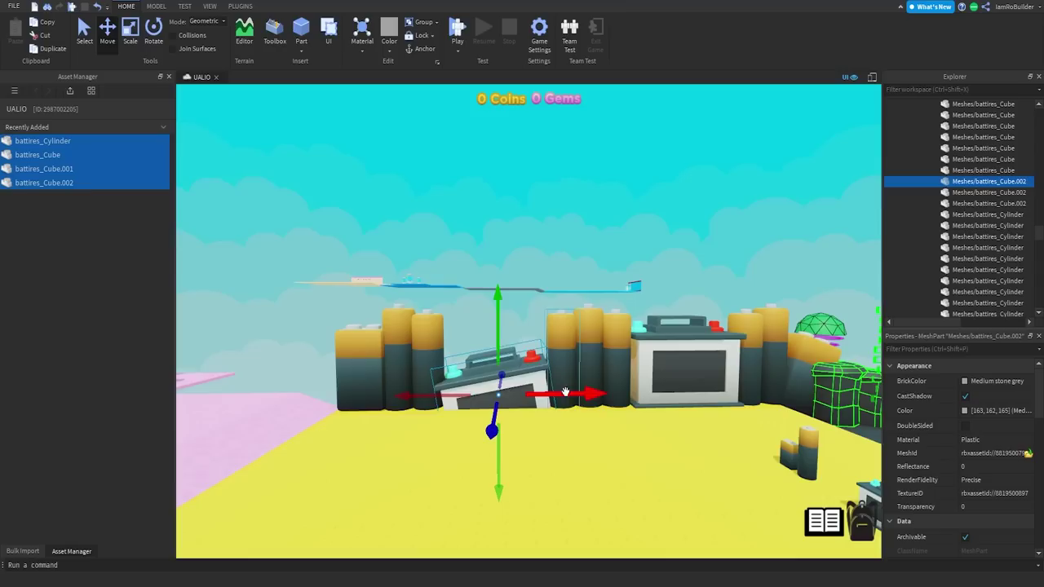
left_click_drag(500, 341, 497, 325)
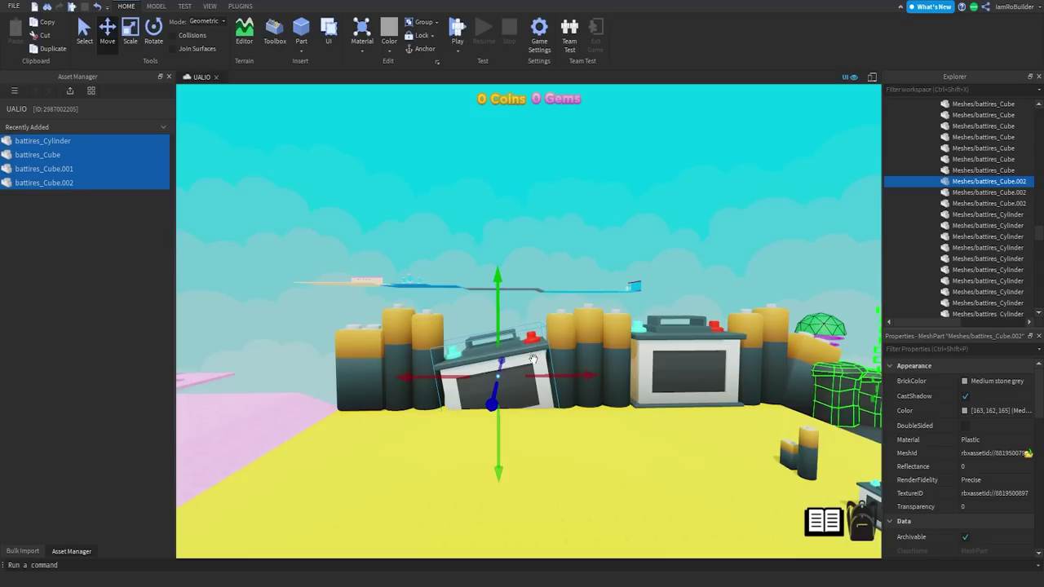
left_click_drag(559, 377, 557, 378)
Tilt the other car battery in the row the opposite way and lower it partly into the floor.
left_click(675, 361)
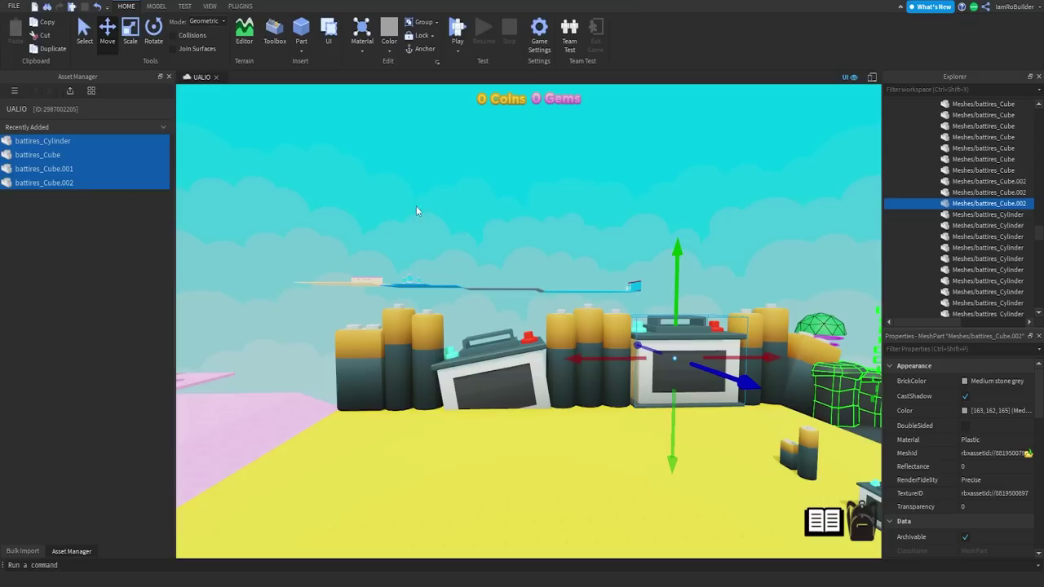
left_click(158, 34)
left_click(110, 36)
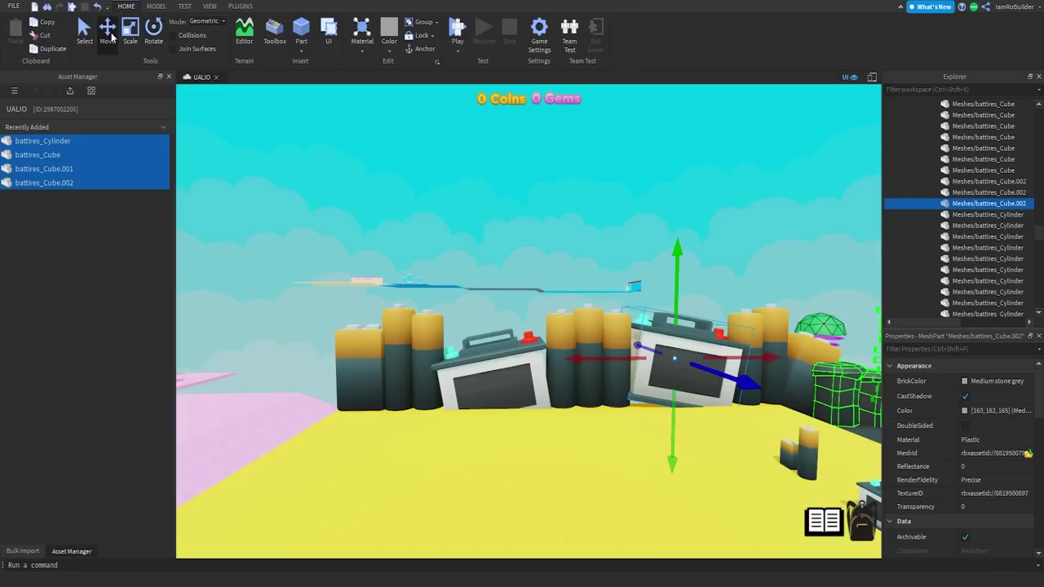
left_click_drag(673, 415, 675, 427)
Shift the tilted car battery near the pink floor sideways, slightly closer to its neighbouring cylinder batteries.
right_click_drag(661, 403, 661, 403)
key("w")
left_click(658, 404)
key("a")
scroll(609, 433, "down", 5)
scroll(607, 433, "up", 6)
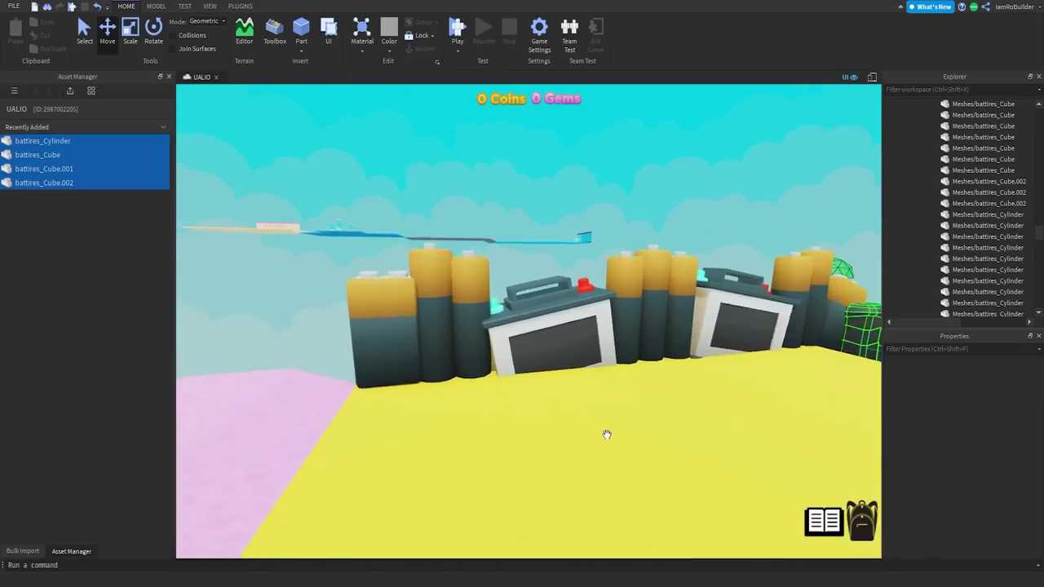
right_click_drag(625, 399, 625, 399)
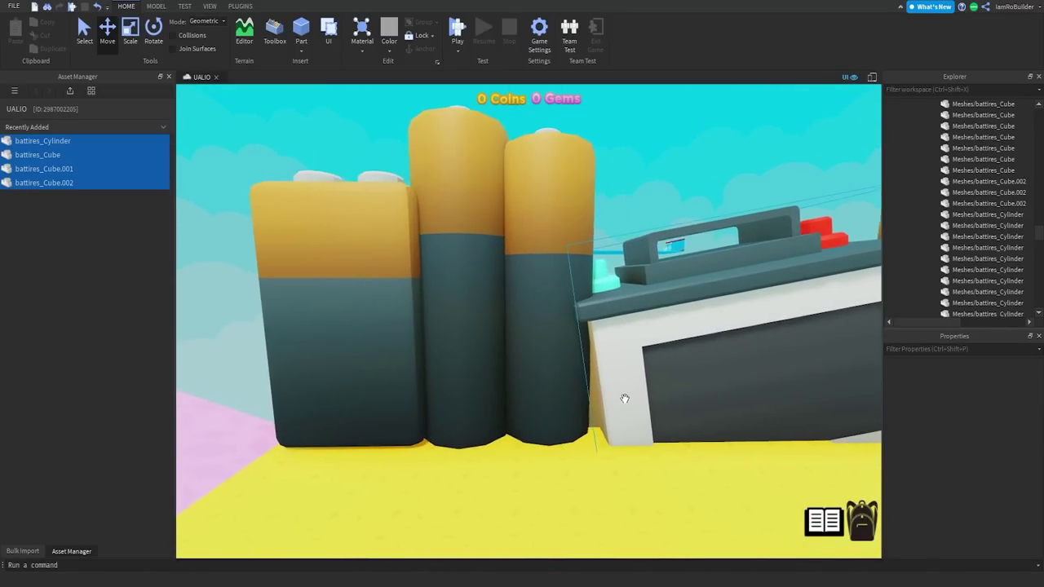
left_click(583, 405)
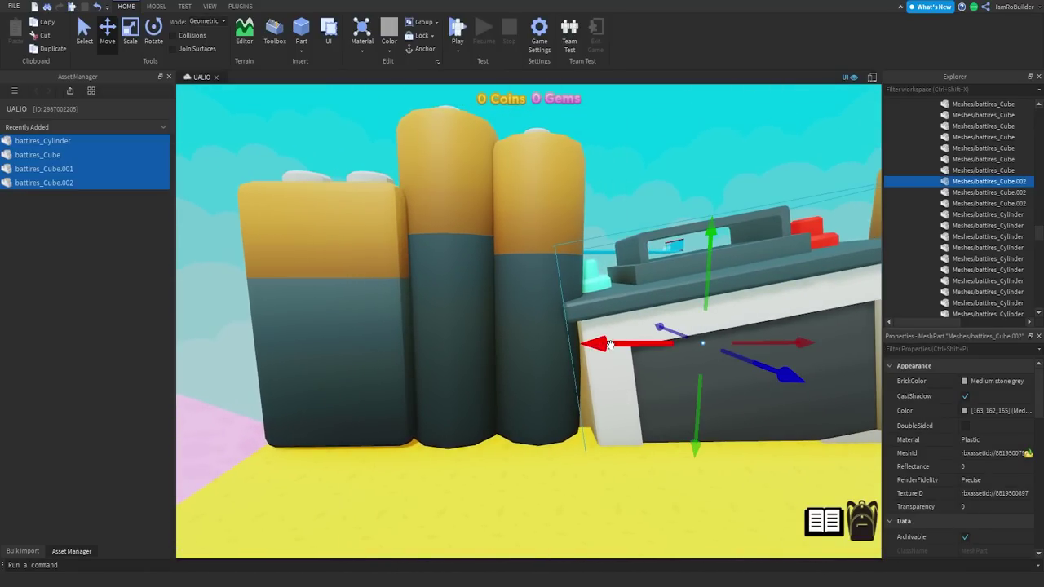
left_click_drag(610, 344, 598, 344)
Delete the three small leftover battery models standing in the middle of the yellow floor.
mouse_move(615, 355)
right_mouse_down()
mouse_move(645, 354)
mouse_move(612, 346)
right_mouse_up()
scroll(645, 354, "down", 5)
left_click(645, 354)
scroll(611, 346, "down", 1)
key("w")
key("s")
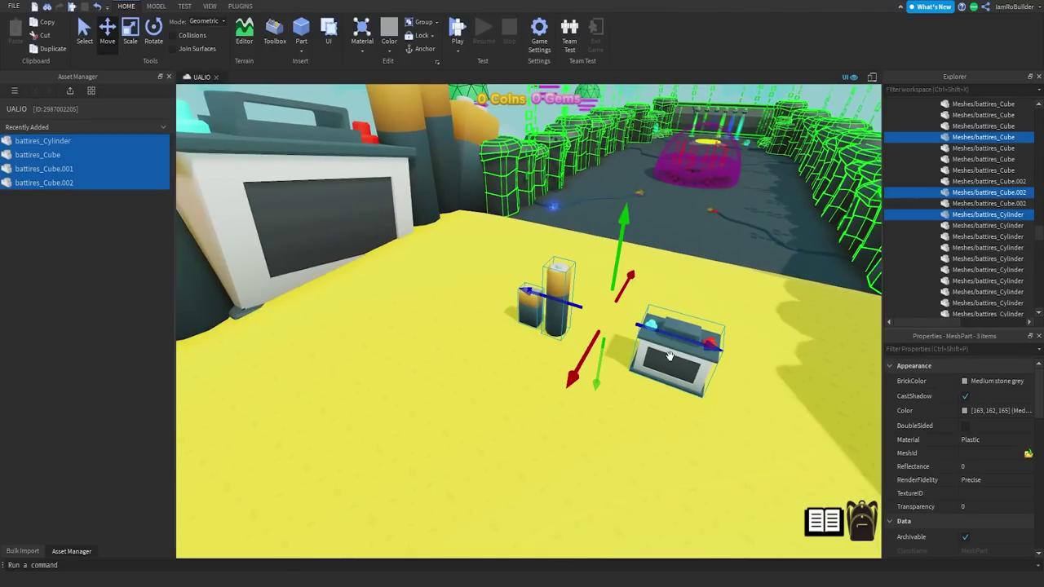
key("Delete")
Examine the electric spark particles on the car batteries along both sides of the yellow floor.
right_click_drag(662, 310, 539, 324)
key("s")
key("a")
key("w")
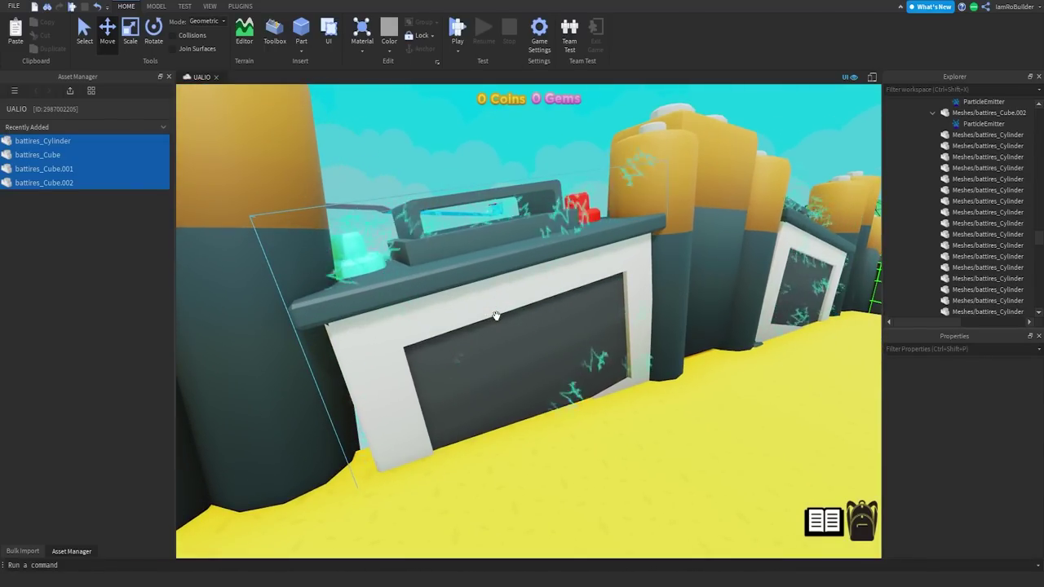
scroll(496, 315, "down", 8)
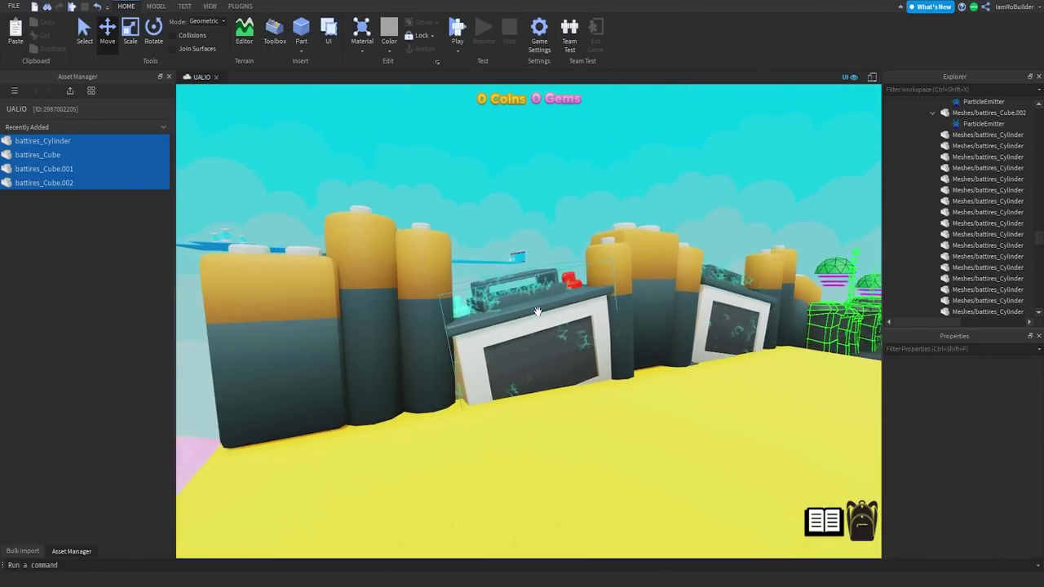
right_click_drag(537, 312, 583, 318)
key("w")
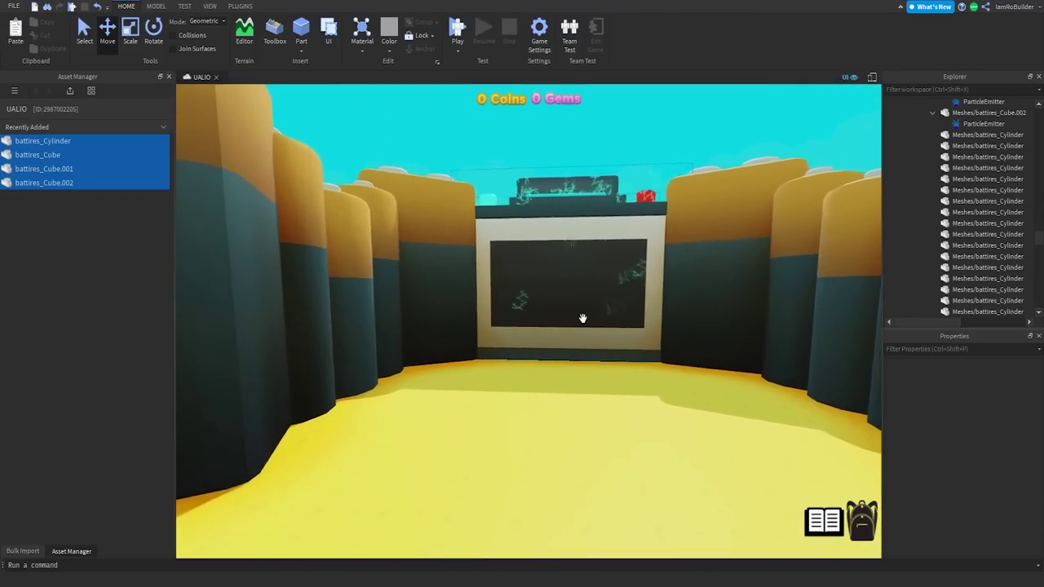
mouse_move(587, 325)
left_mouse_down()
mouse_move(576, 343)
mouse_move(576, 327)
left_mouse_up()
right_click_drag(577, 318, 575, 311)
key("ctrl+z")
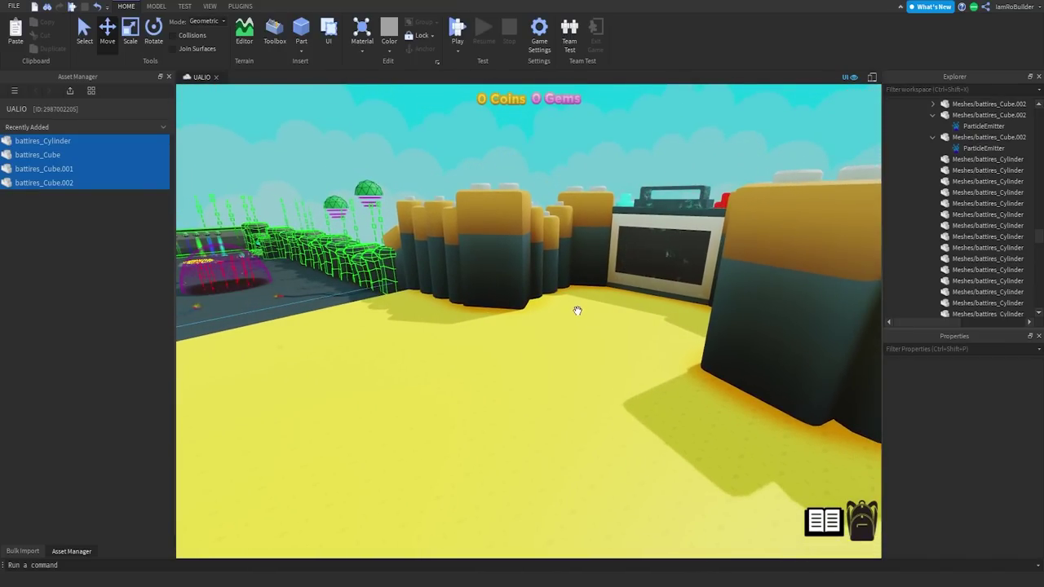
Look over the battery rows and the sparking car battery from across the yellow floor.
right_click_drag(533, 301, 534, 297)
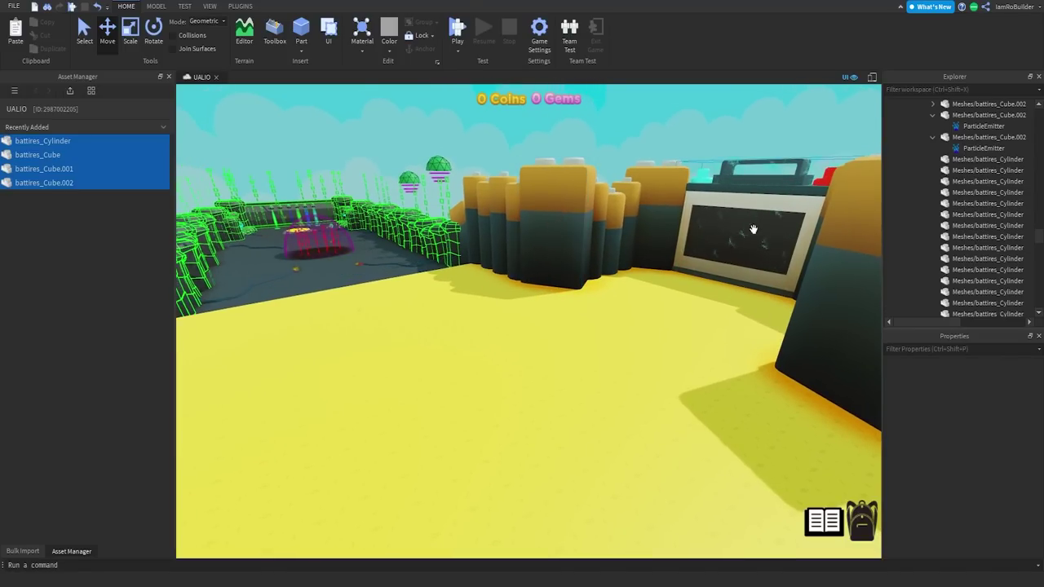
right_click_drag(616, 256, 618, 256)
right_click_drag(711, 282, 712, 282)
key("w")
scroll(710, 283, "down", 5)
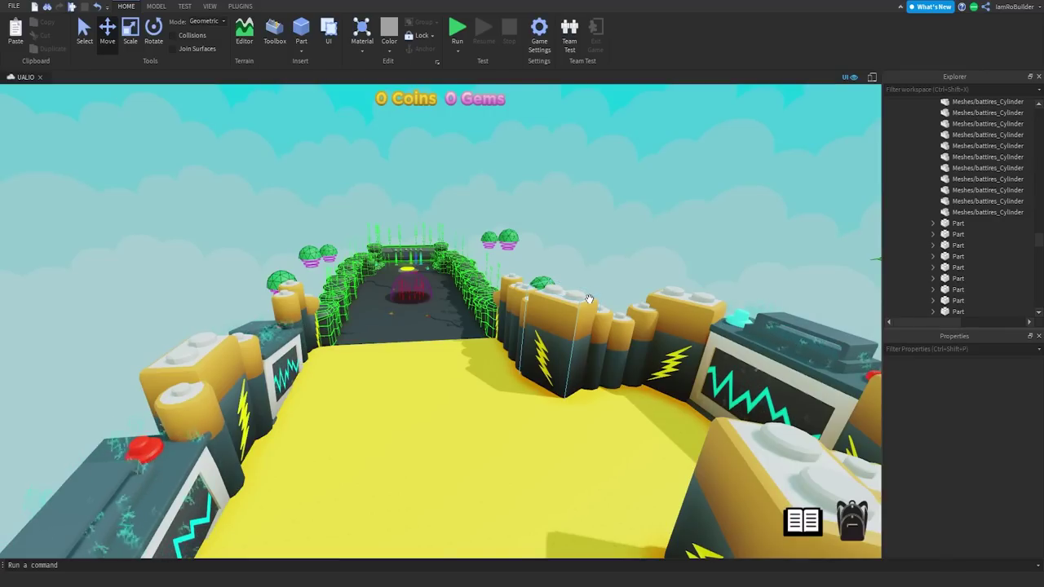
Inspect the Zzt part on the car battery's screen by viewing one of its scripts, and close the script.
right_click_drag(533, 419, 533, 419)
key("w")
scroll(938, 228, "down", 1)
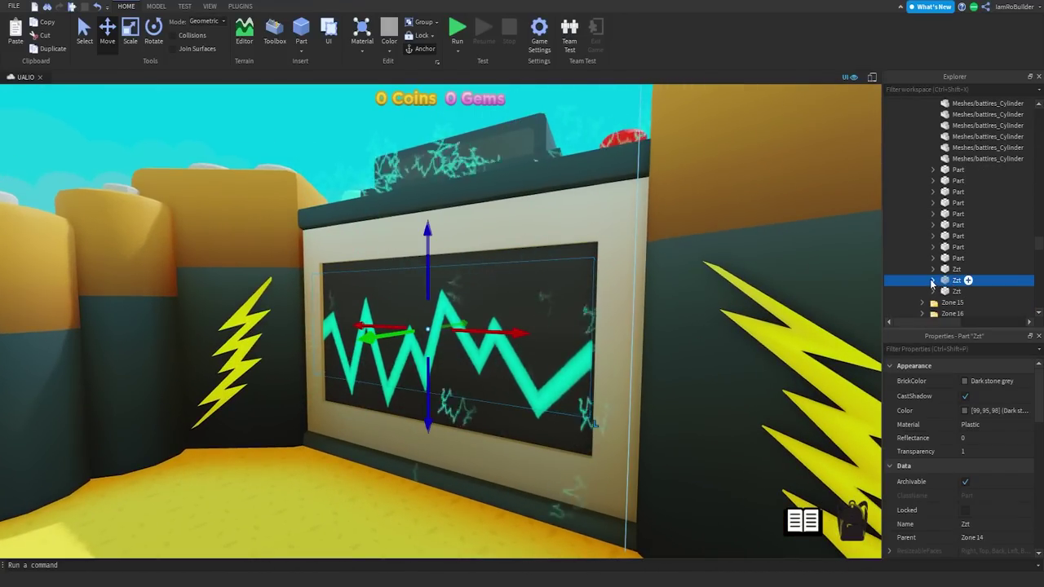
scroll(943, 279, "down", 2)
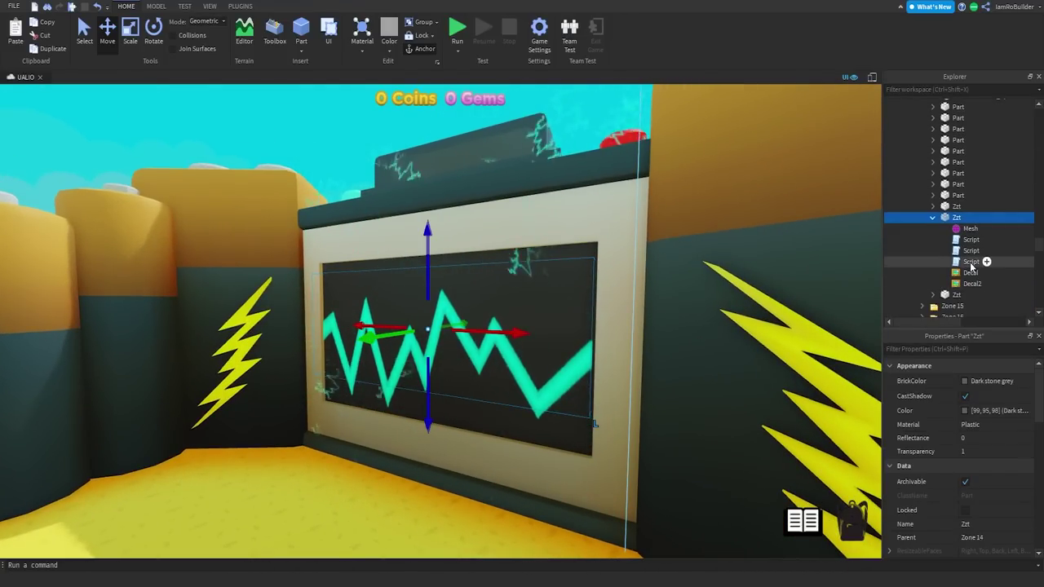
double_click(970, 250)
left_click(89, 76)
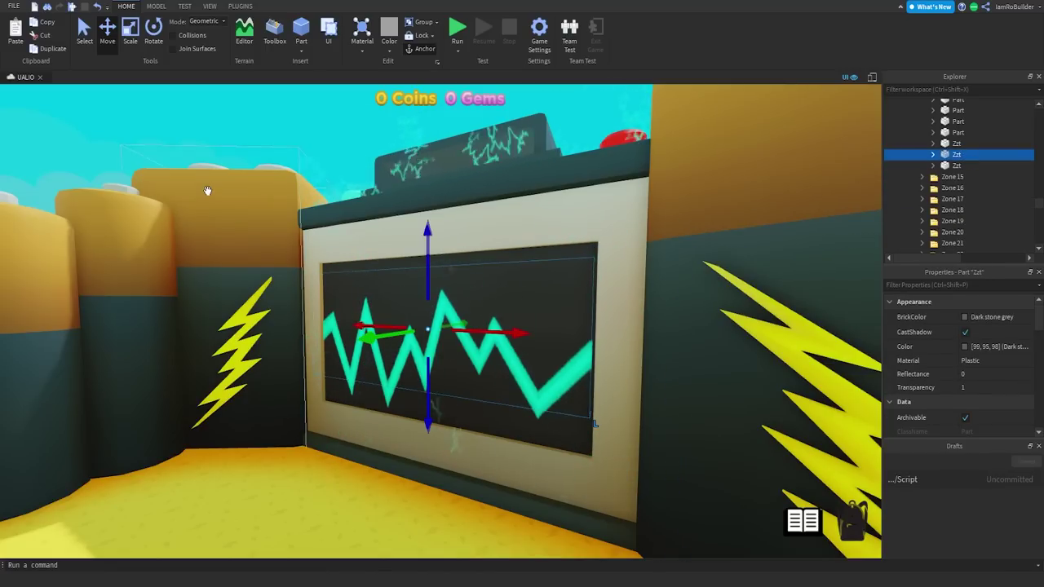
Run the game to check the effects on the battery screens and sparks, and stop the test.
key("s")
right_click_drag(260, 225, 260, 227)
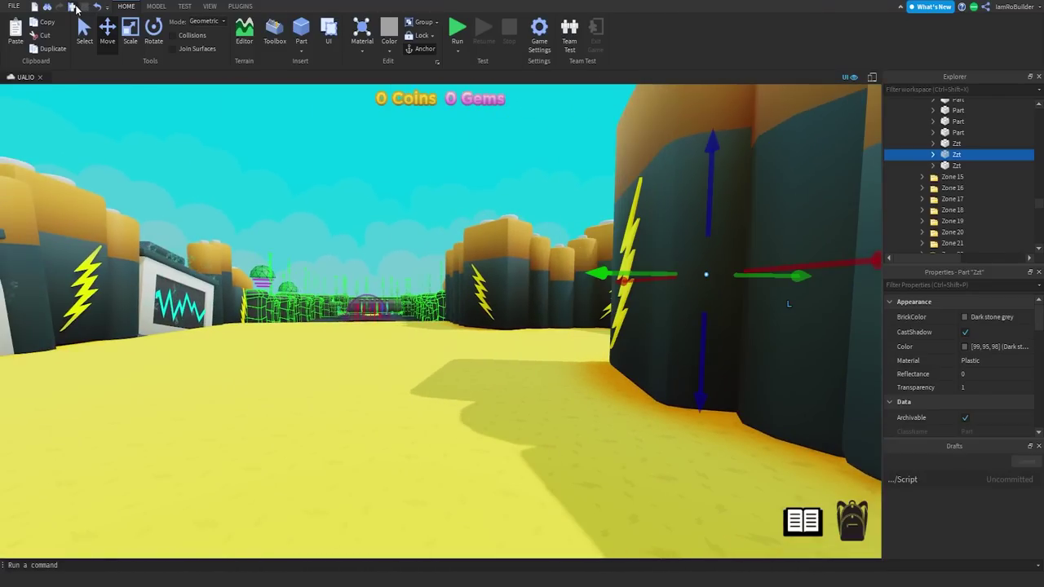
left_click(458, 31)
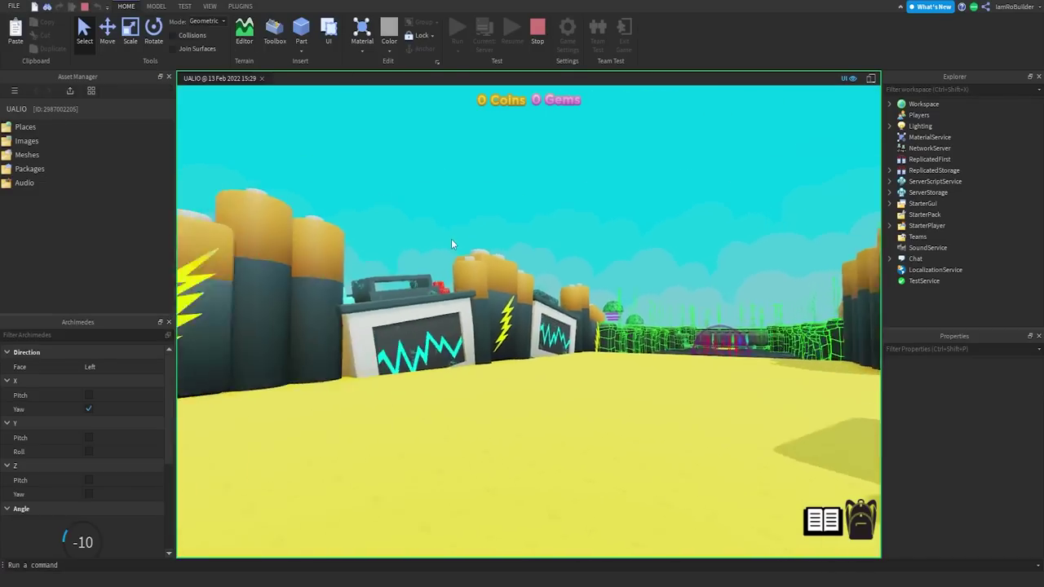
right_click_drag(451, 239, 455, 238)
key("w")
right_click_drag(529, 266, 524, 290)
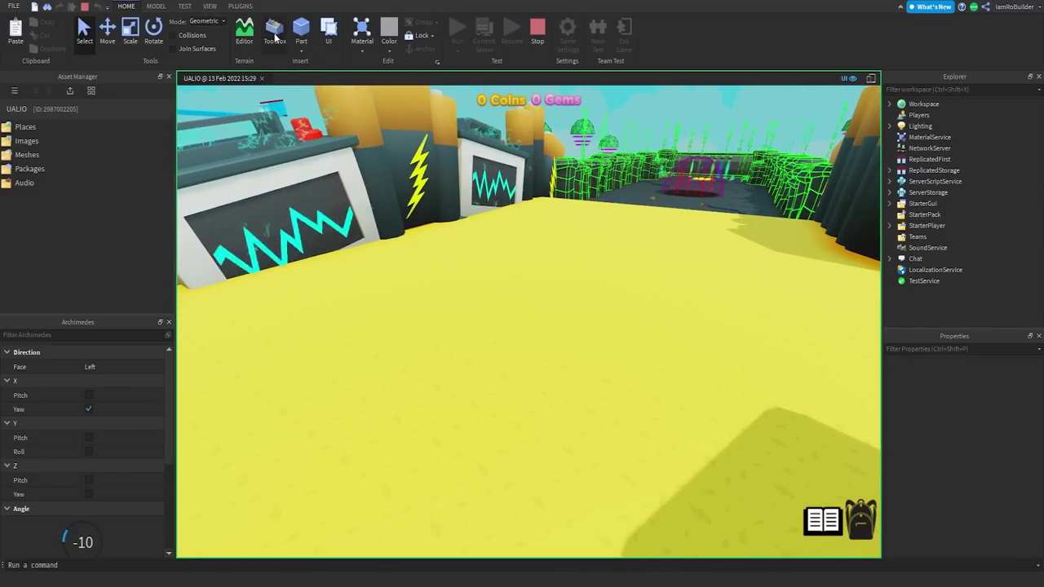
left_click(537, 36)
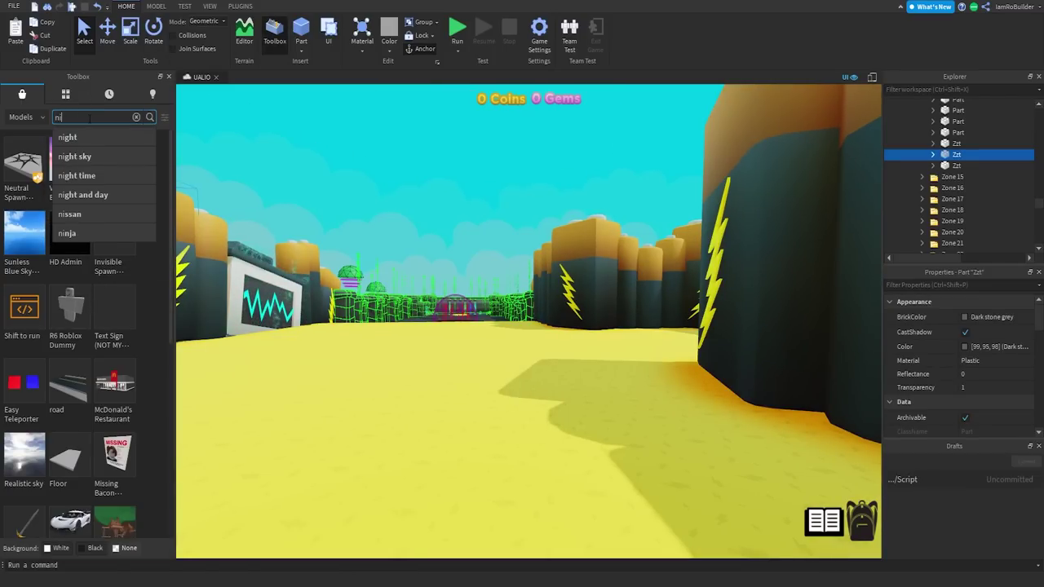
Search the model library for "night" and insert the Night-time Sky Kit.
type("ght")
key("Return")
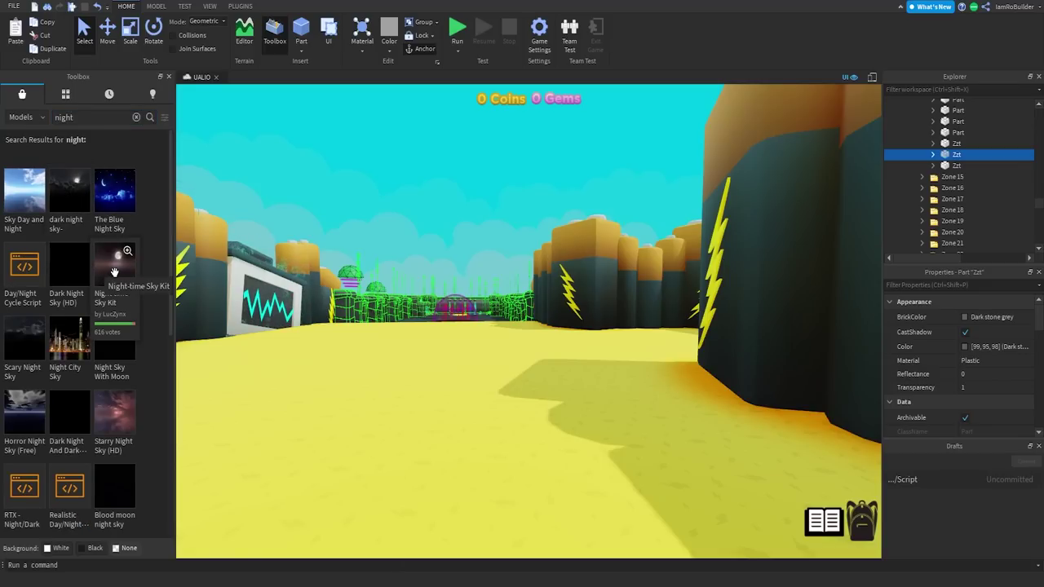
left_click(135, 271)
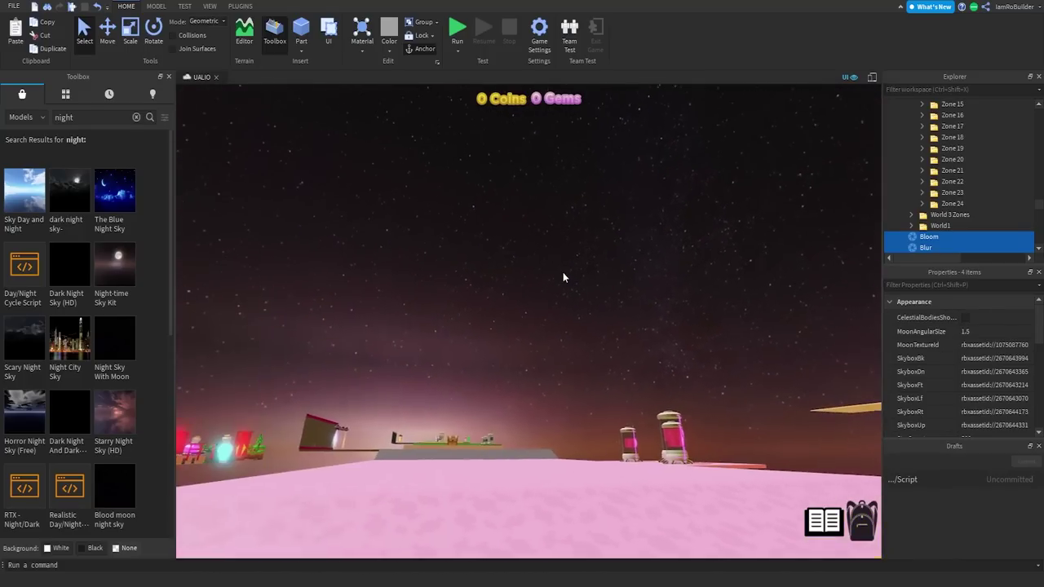
Review the battery zone under the night sky from several viewpoints along the yellow floor.
right_click_drag(563, 273, 563, 272)
scroll(563, 272, "up", 5)
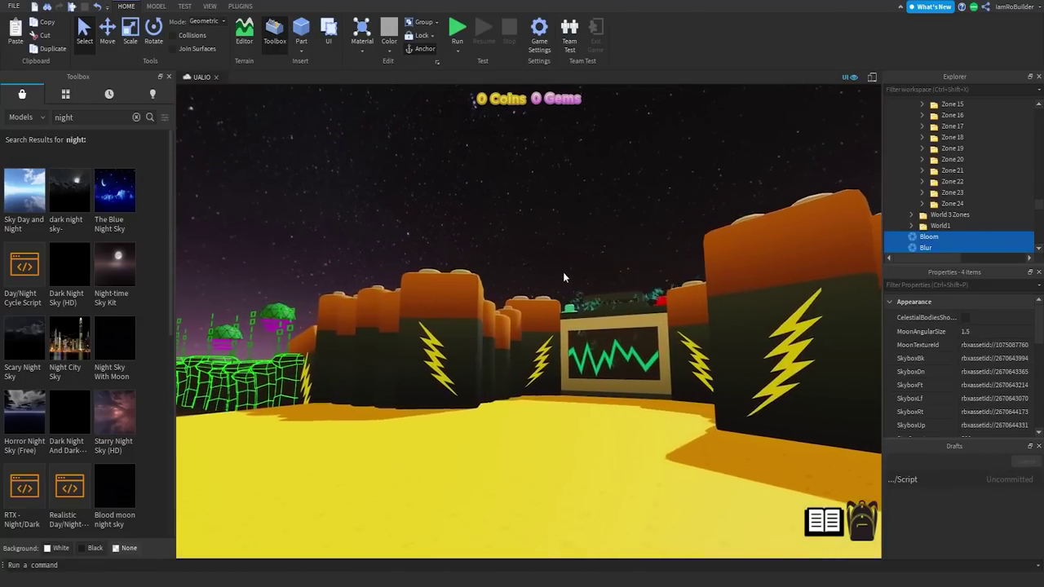
scroll(562, 276, "up", 4)
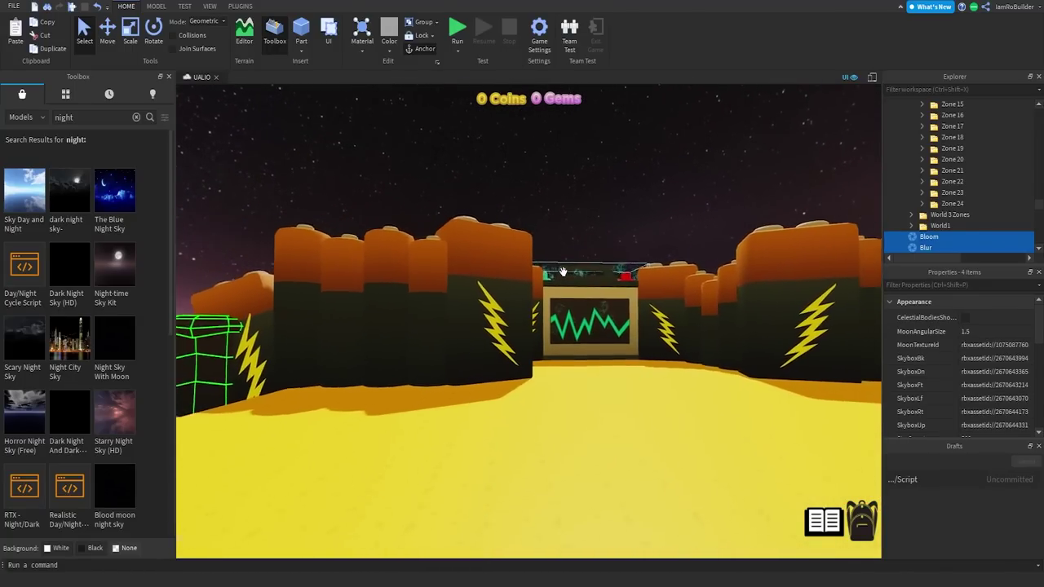
key("w")
right_click_drag(563, 272, 585, 277)
key("w")
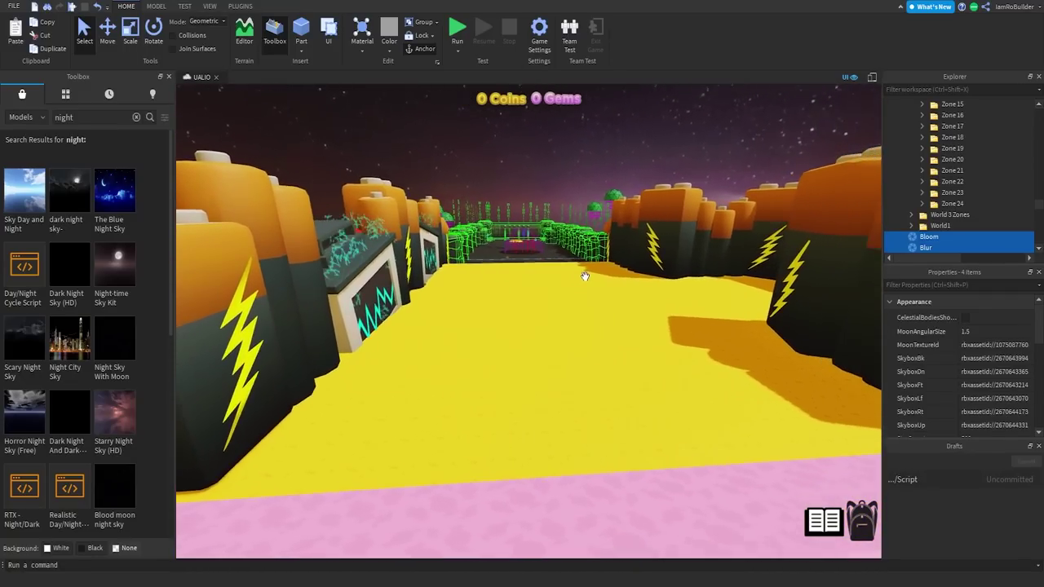